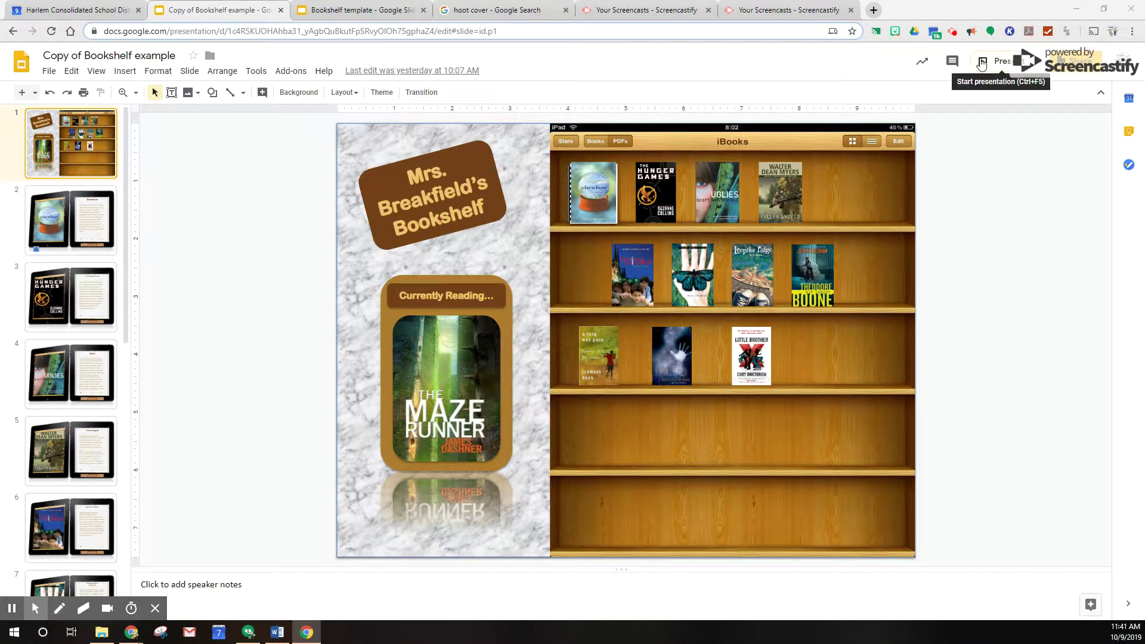
Preview the slideshow, following the Leepike Ridge and Hunger Games cover links and back.
{"action": "left_click", "coordinate": [982, 62]}
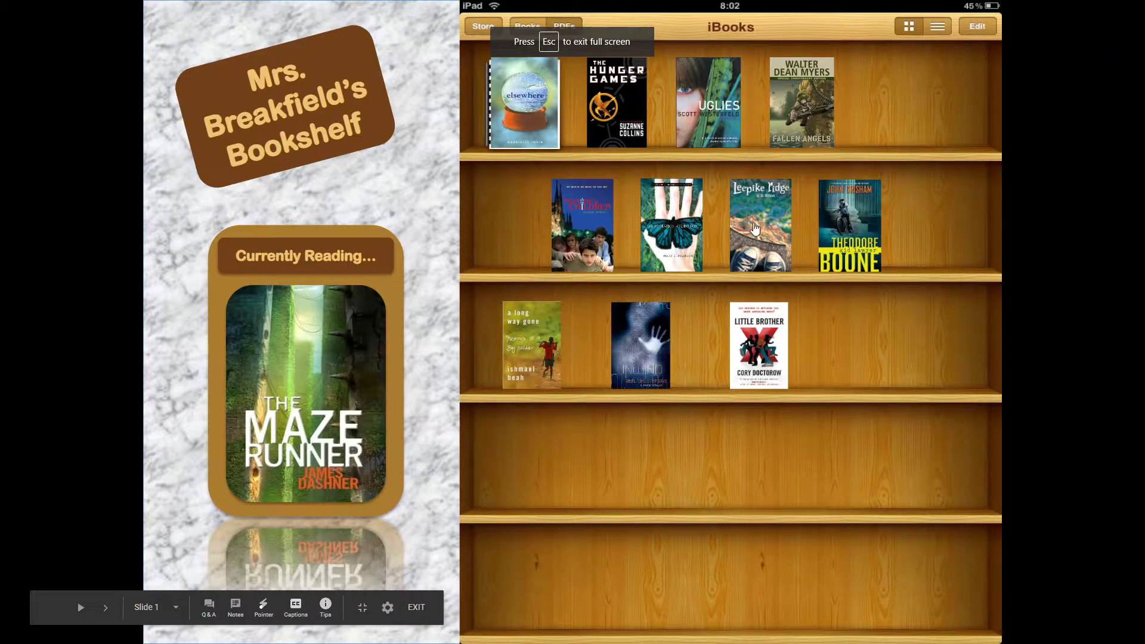
{"action": "left_click", "coordinate": [755, 227]}
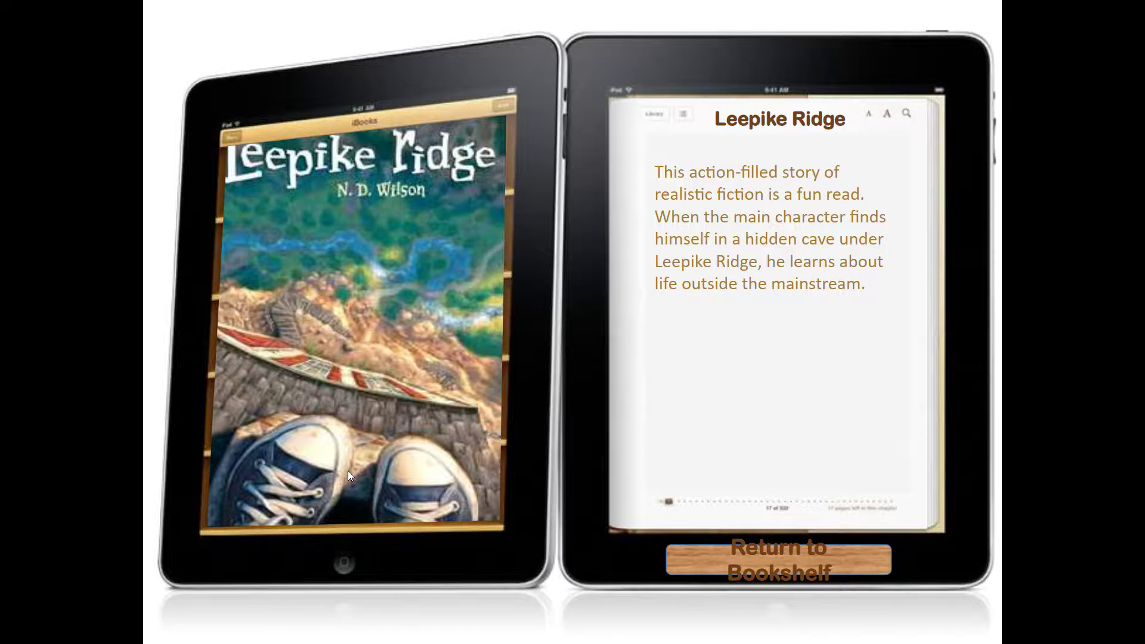
{"action": "left_click", "coordinate": [778, 567]}
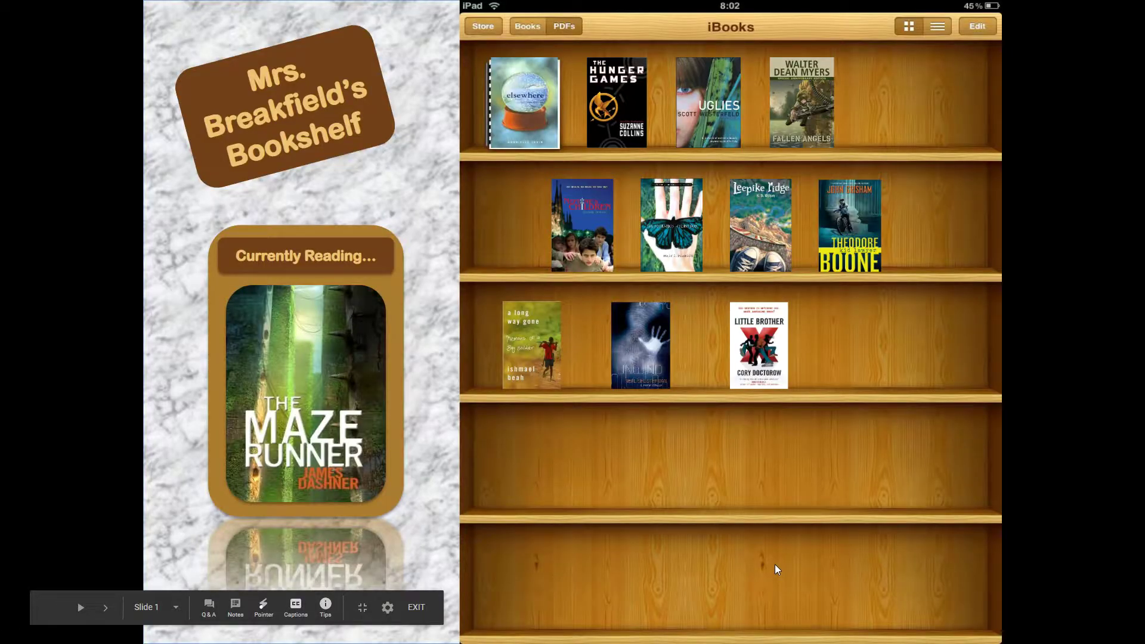
{"action": "left_click", "coordinate": [618, 99]}
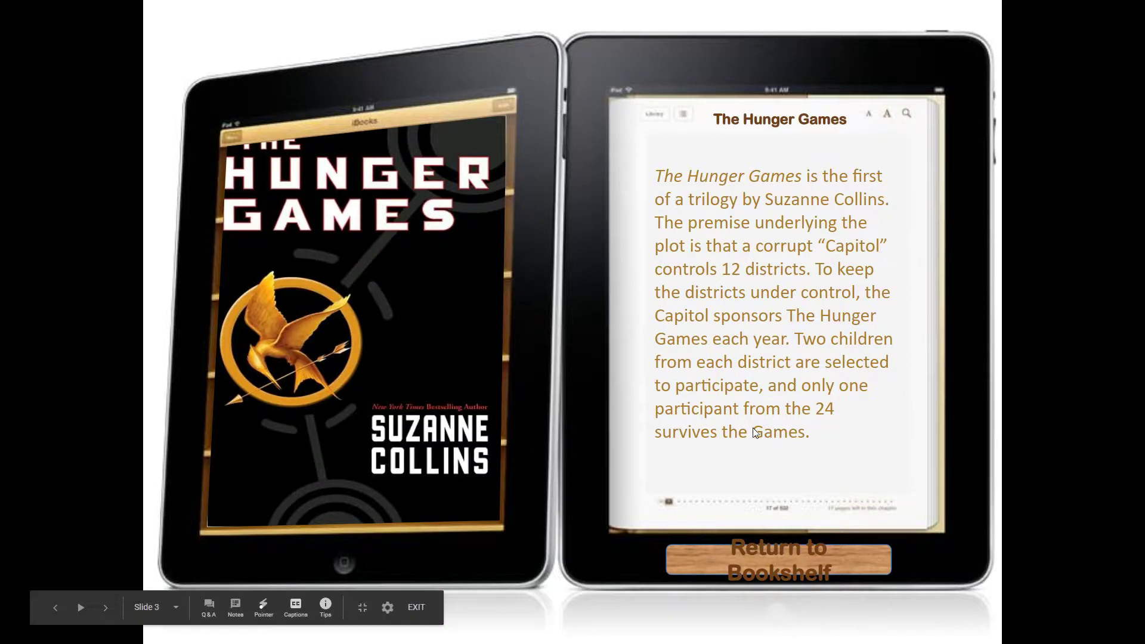
{"action": "left_click", "coordinate": [782, 571]}
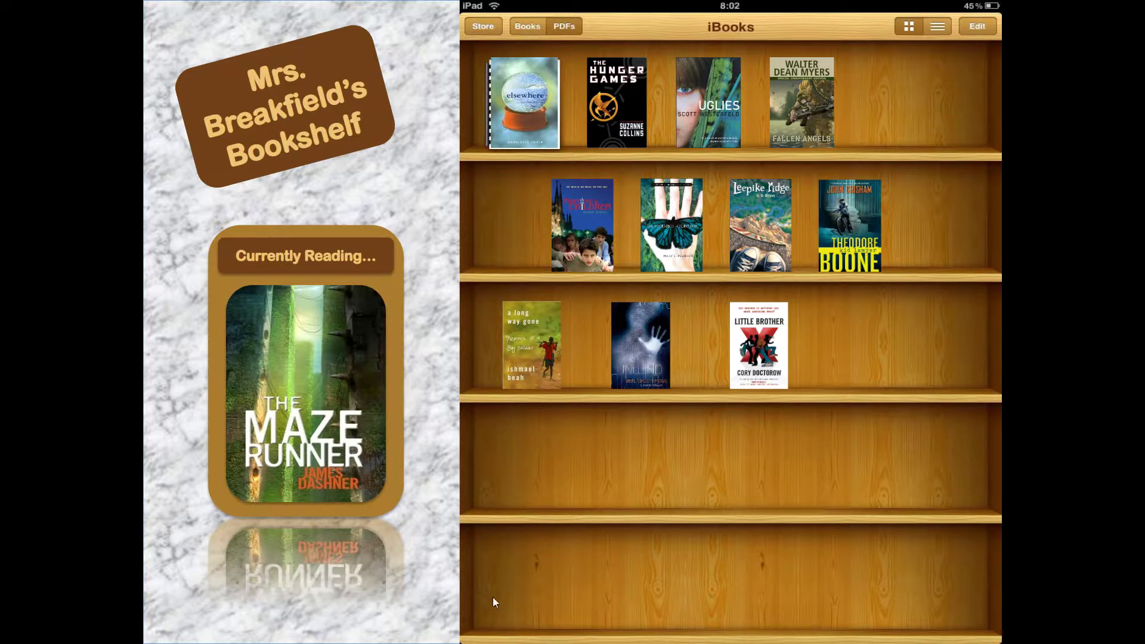
{"action": "left_click", "coordinate": [414, 608]}
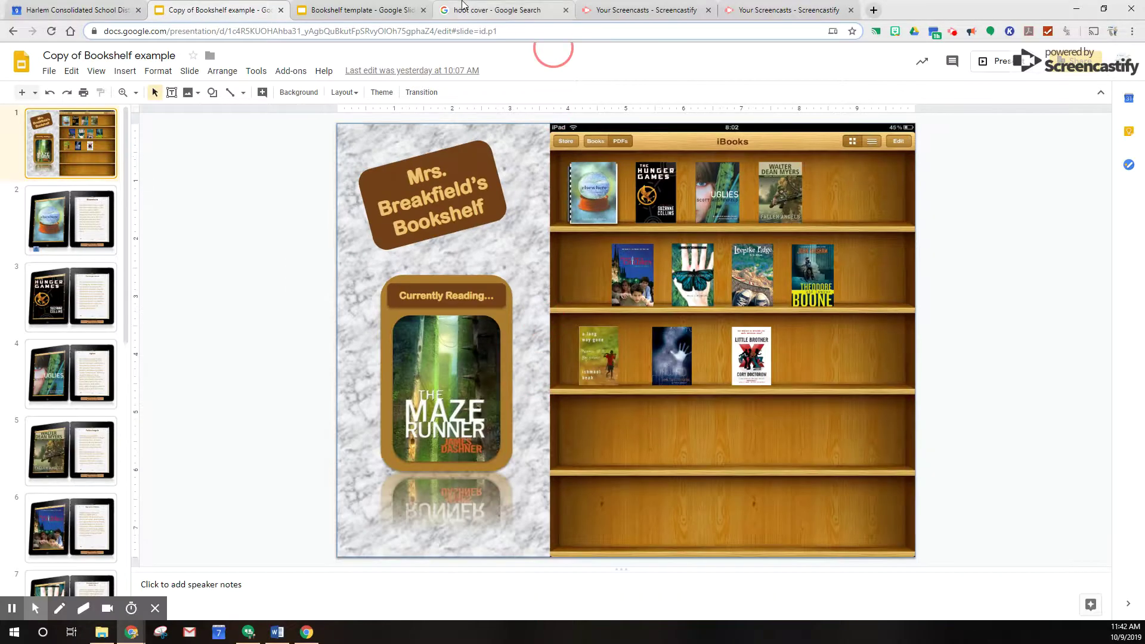
In the Bookshelf template, check the example cover's link and slide 2, then return to slide 1.
{"action": "left_click", "coordinate": [354, 13]}
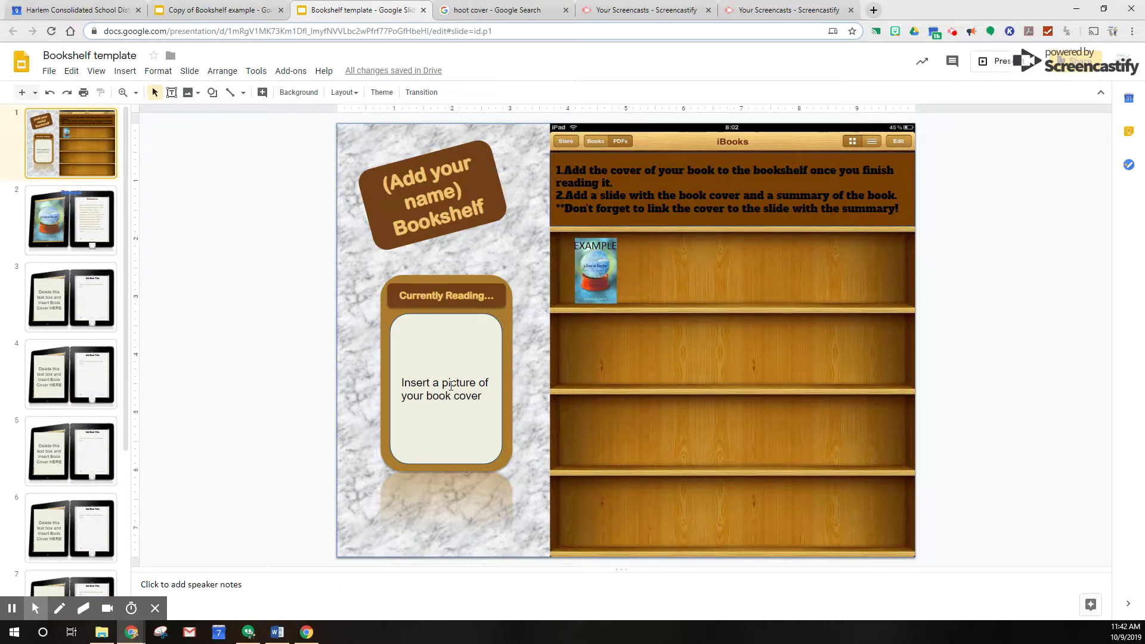
{"action": "left_click", "coordinate": [452, 383]}
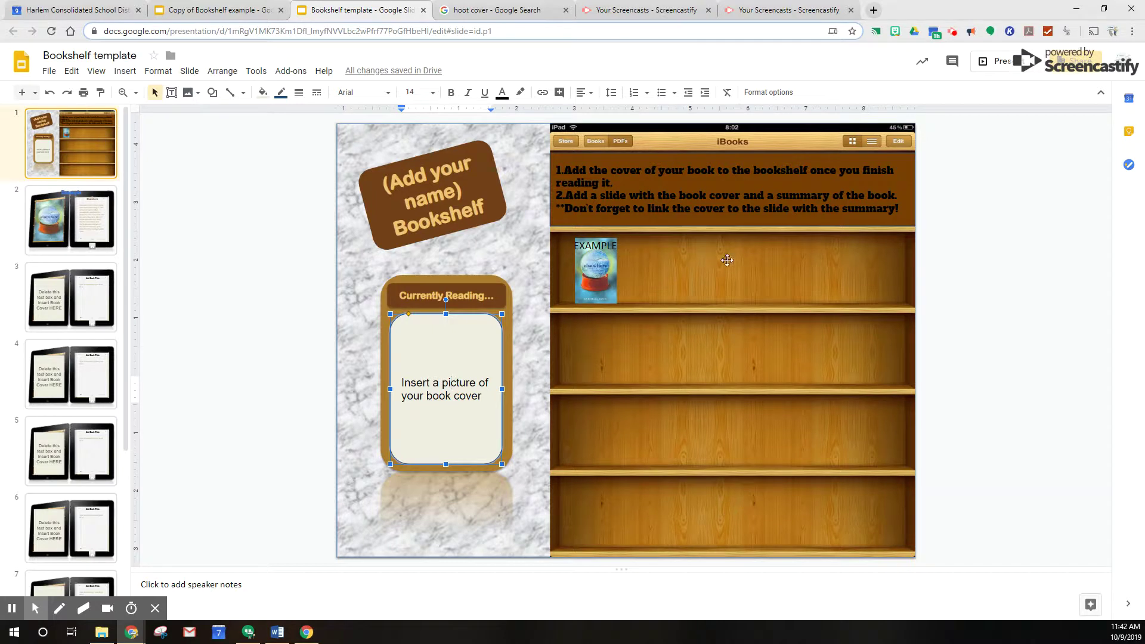
{"action": "left_click", "coordinate": [599, 267]}
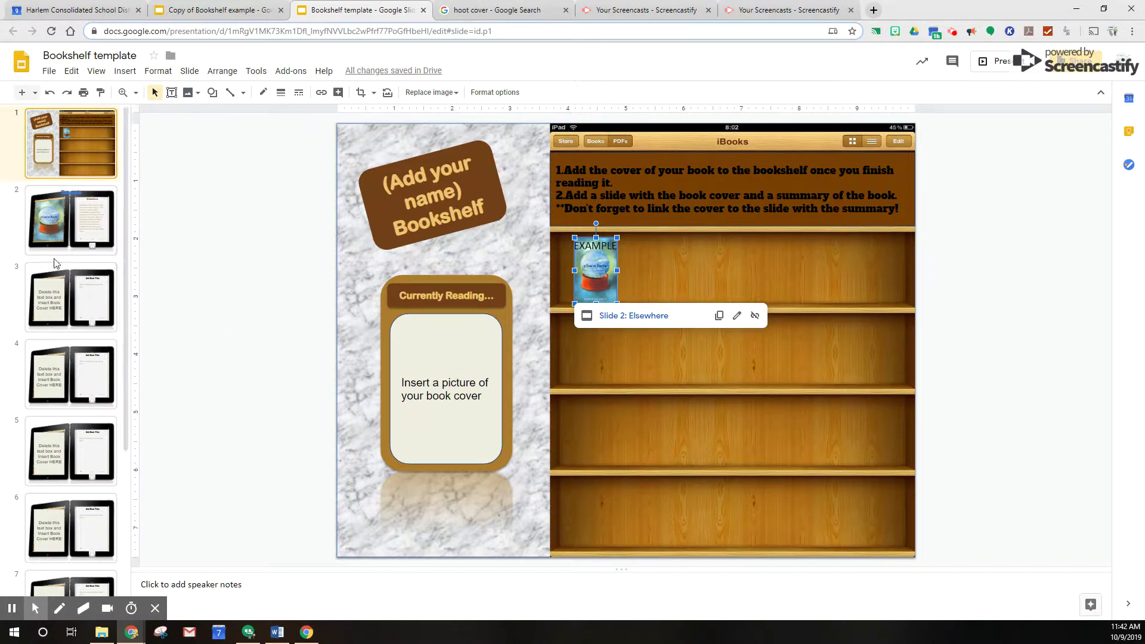
{"action": "left_click", "coordinate": [93, 227]}
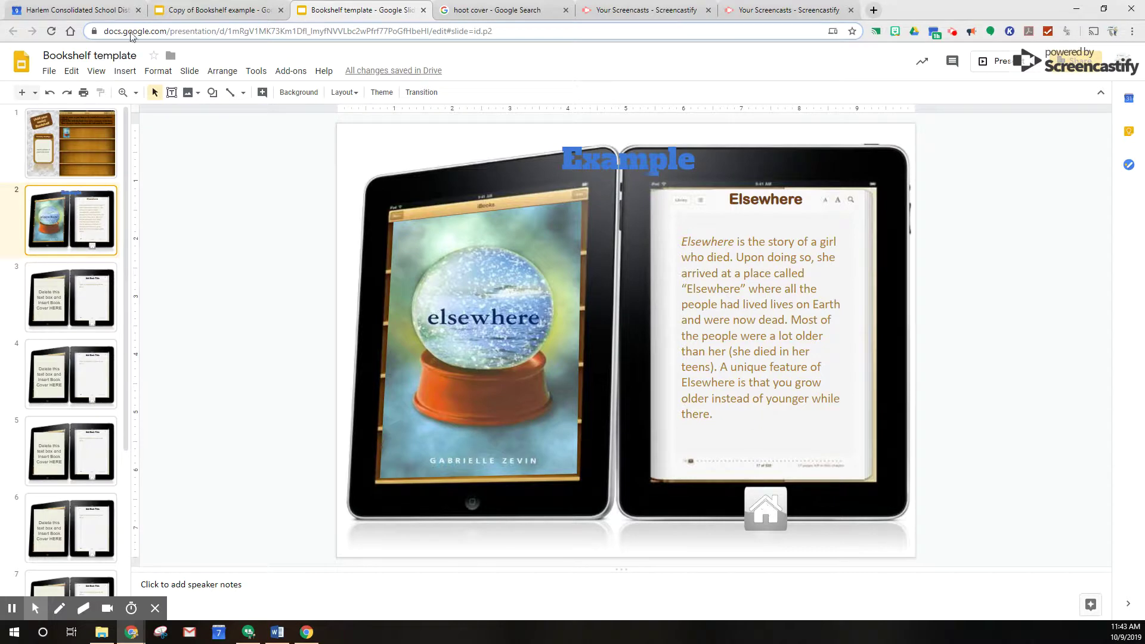
{"action": "left_click", "coordinate": [73, 146]}
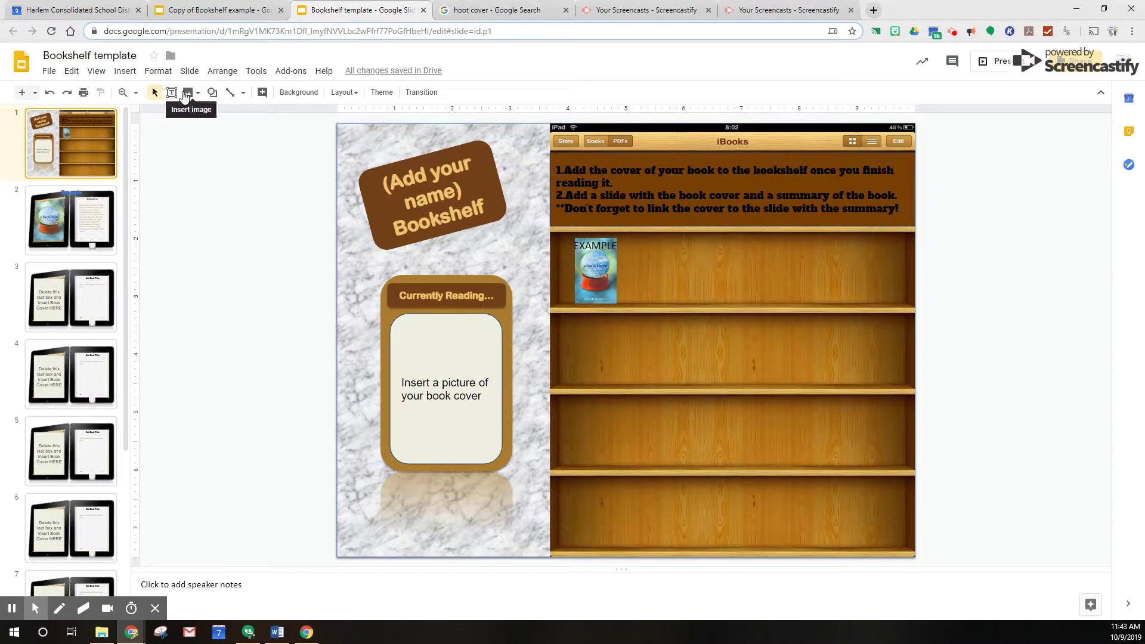
Search the web for 'hoot cover' images and view Google's image results.
{"action": "left_click", "coordinate": [188, 97]}
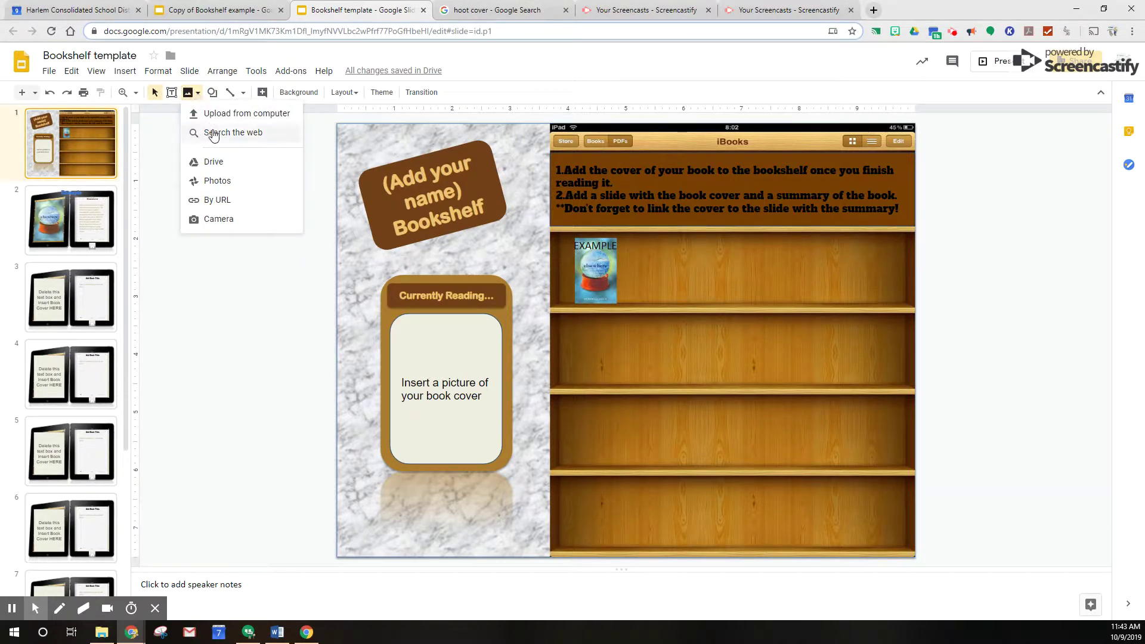
{"action": "left_click", "coordinate": [278, 130]}
{"action": "triple_click", "coordinate": [999, 98]}
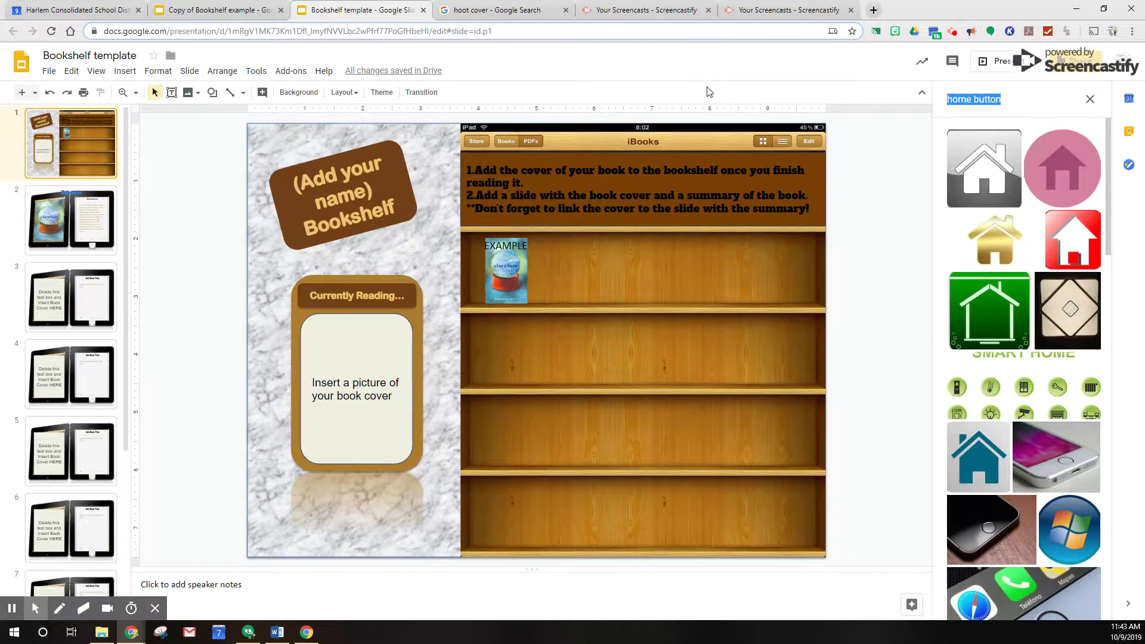
{"action": "type", "text": "hoot cover"}
{"action": "key", "text": "Return"}
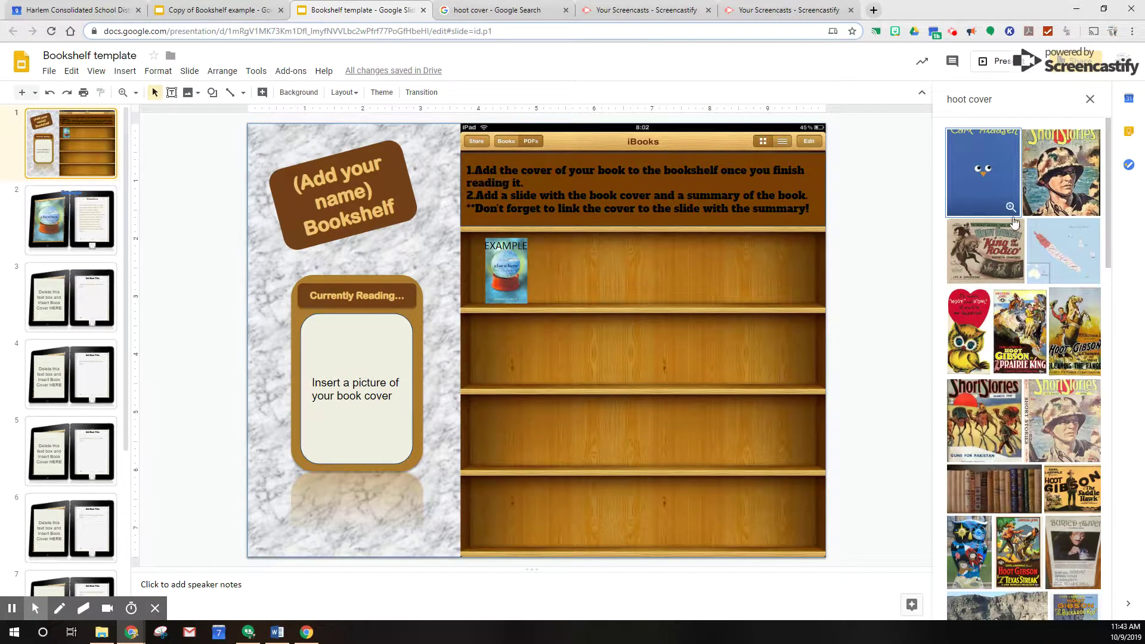
{"action": "left_click", "coordinate": [478, 7]}
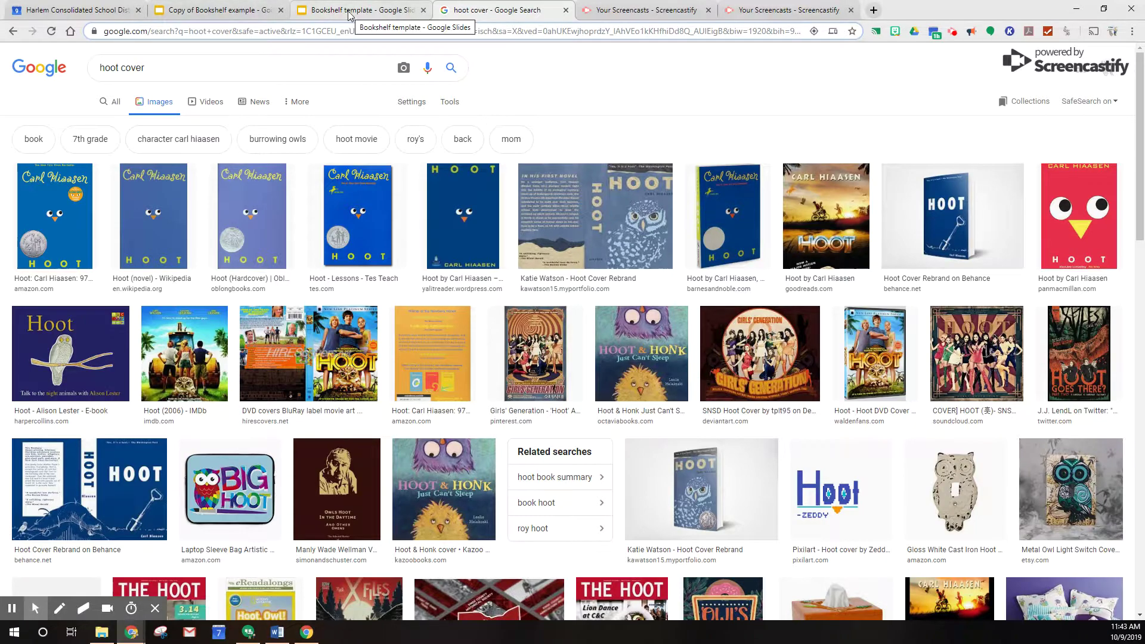
Copy the first Hoot cover image from Google Images and return to the Bookshelf template.
{"action": "left_click", "coordinate": [54, 216]}
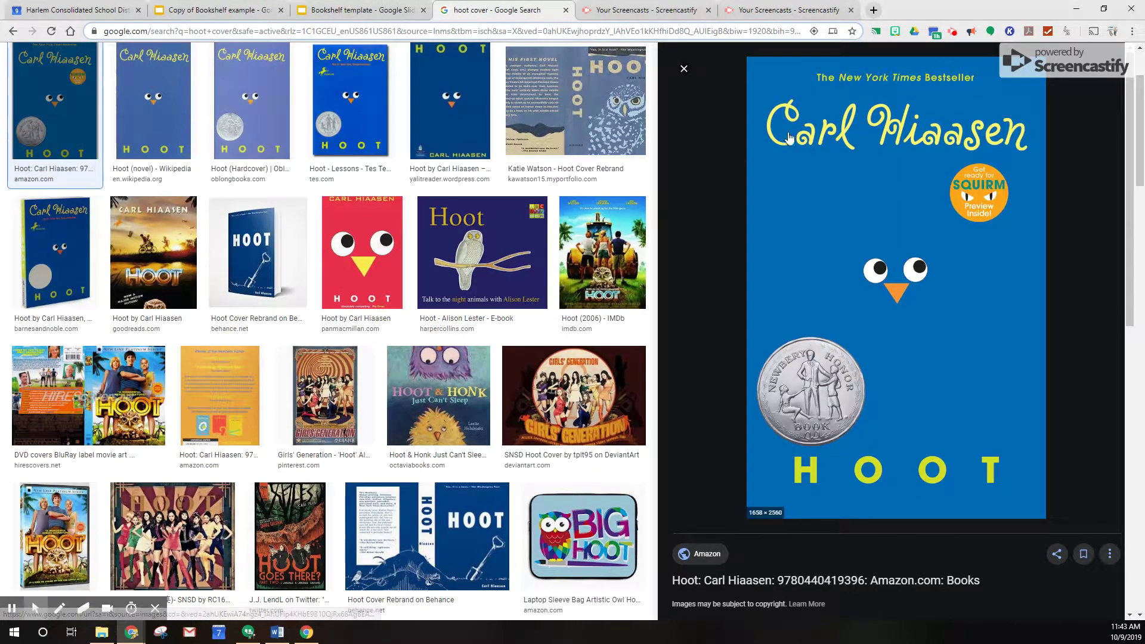
{"action": "right_click", "coordinate": [871, 253]}
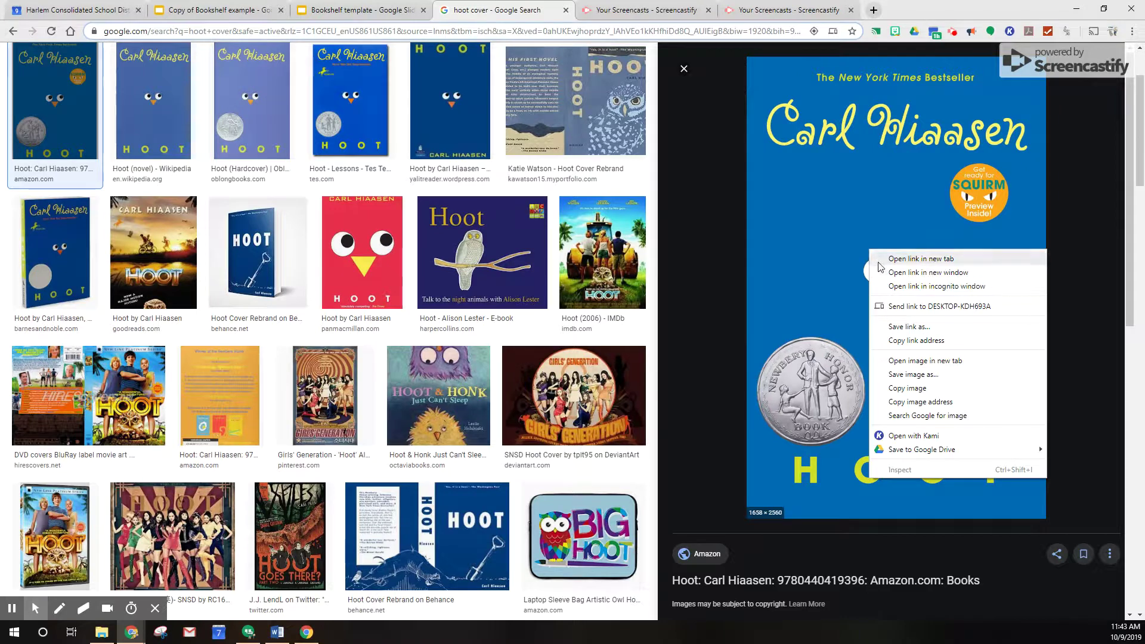
{"action": "left_click", "coordinate": [914, 389]}
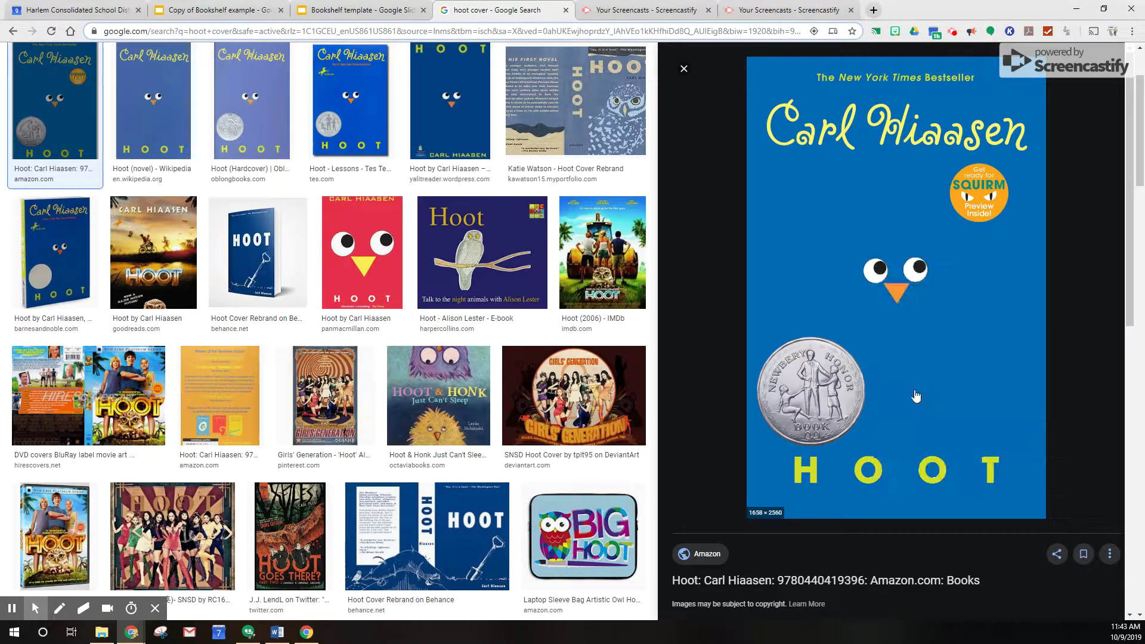
{"action": "left_click", "coordinate": [361, 10]}
Paste the Hoot cover onto the bookshelf slide and shrink it onto the top shelf.
{"action": "right_click", "coordinate": [570, 337]}
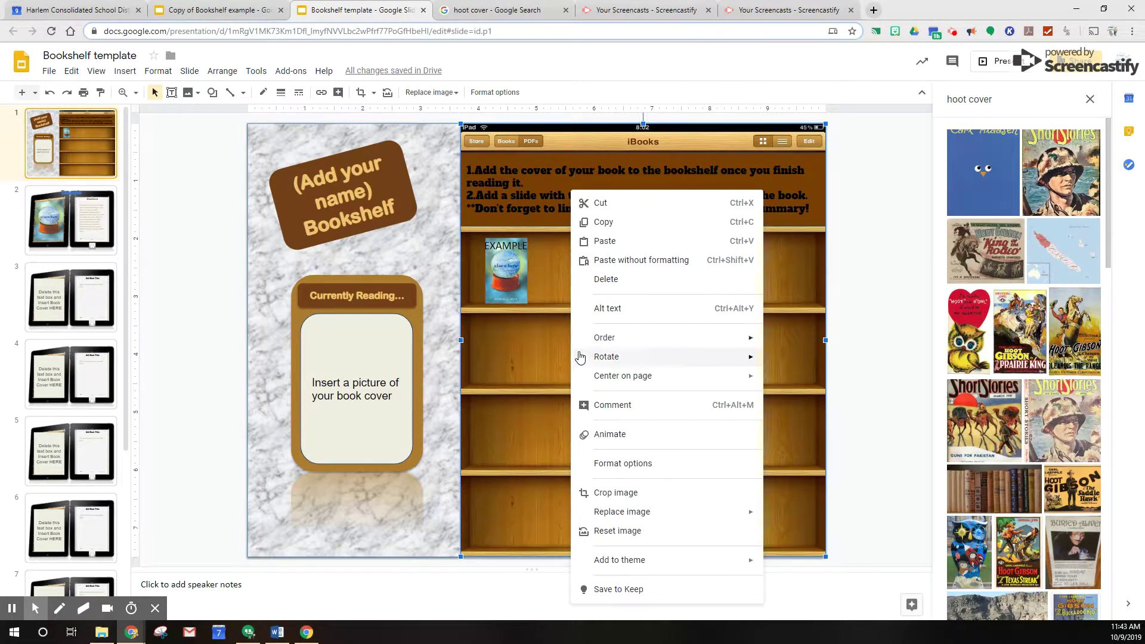
{"action": "left_click", "coordinate": [618, 251]}
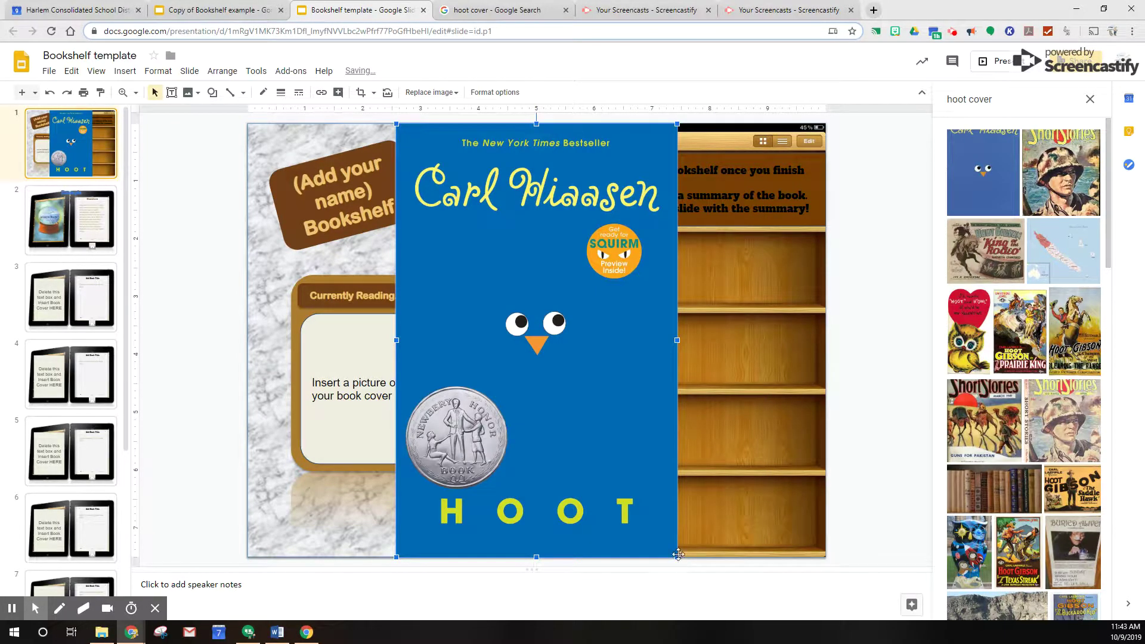
{"action": "left_click_drag", "start_coordinate": [678, 558], "coordinate": [563, 274]}
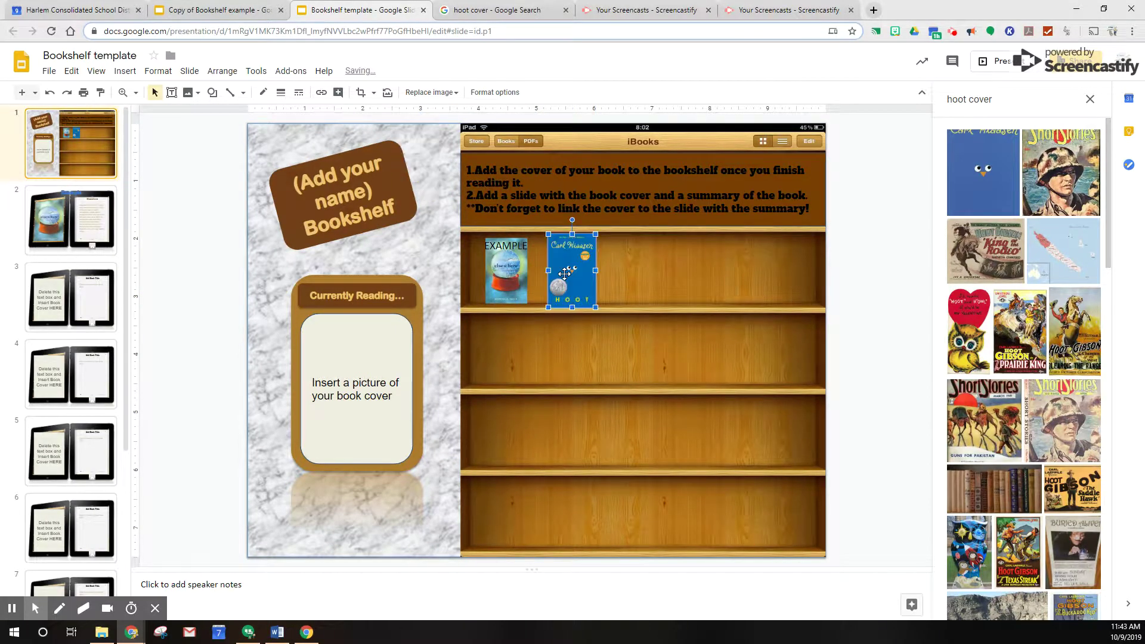
{"action": "left_click", "coordinate": [49, 309]}
Replace slide 3's cover placeholder with the pasted Hoot cover, sized over the left iPad.
{"action": "left_click", "coordinate": [405, 229]}
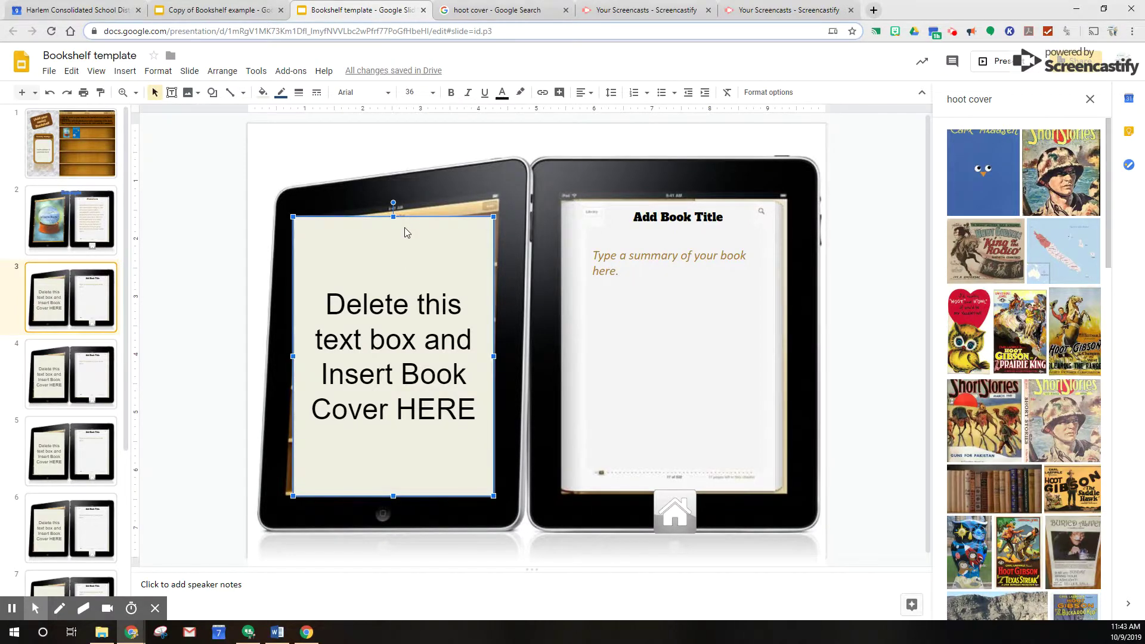
{"action": "key", "text": "Delete"}
{"action": "right_click", "coordinate": [369, 254]}
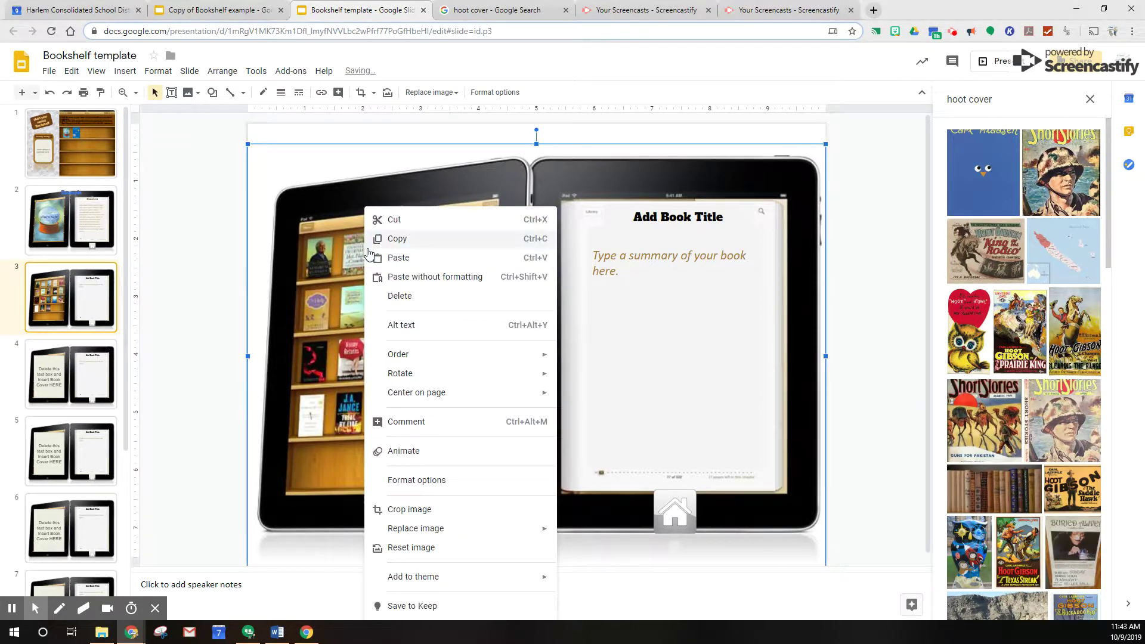
{"action": "left_click", "coordinate": [398, 258]}
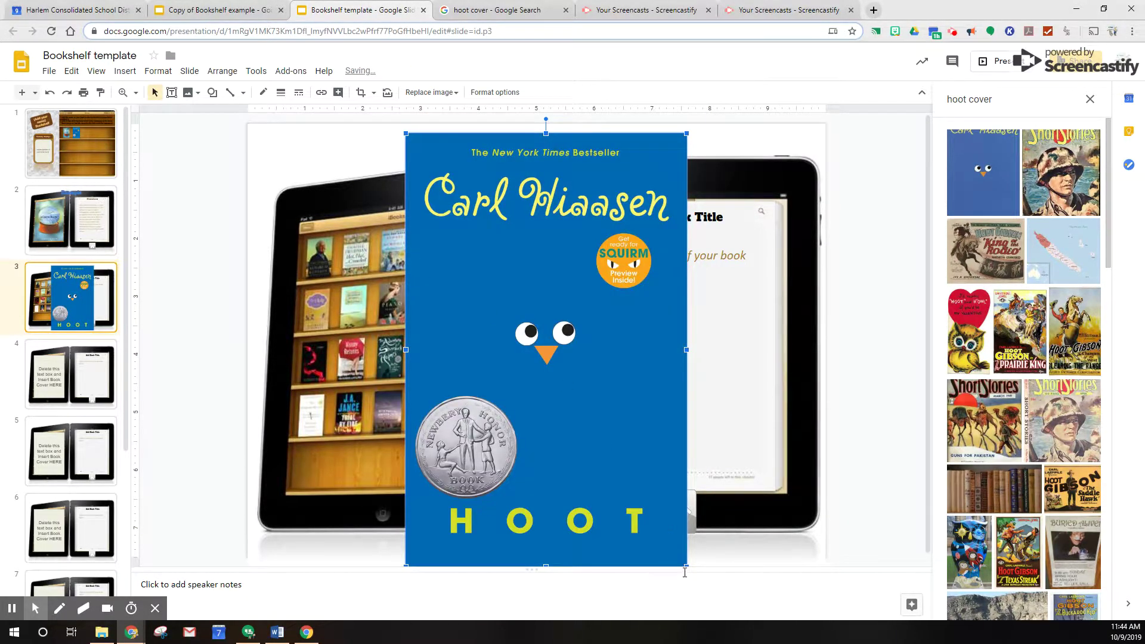
{"action": "left_click_drag", "start_coordinate": [687, 565], "coordinate": [538, 334]}
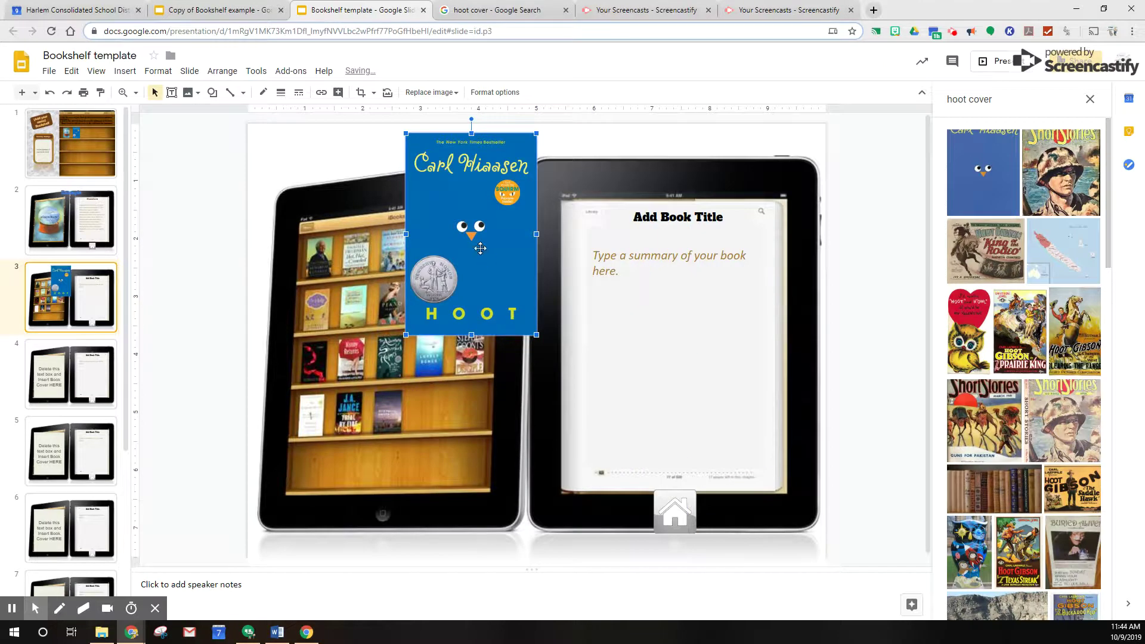
{"action": "left_click_drag", "start_coordinate": [481, 248], "coordinate": [376, 336]}
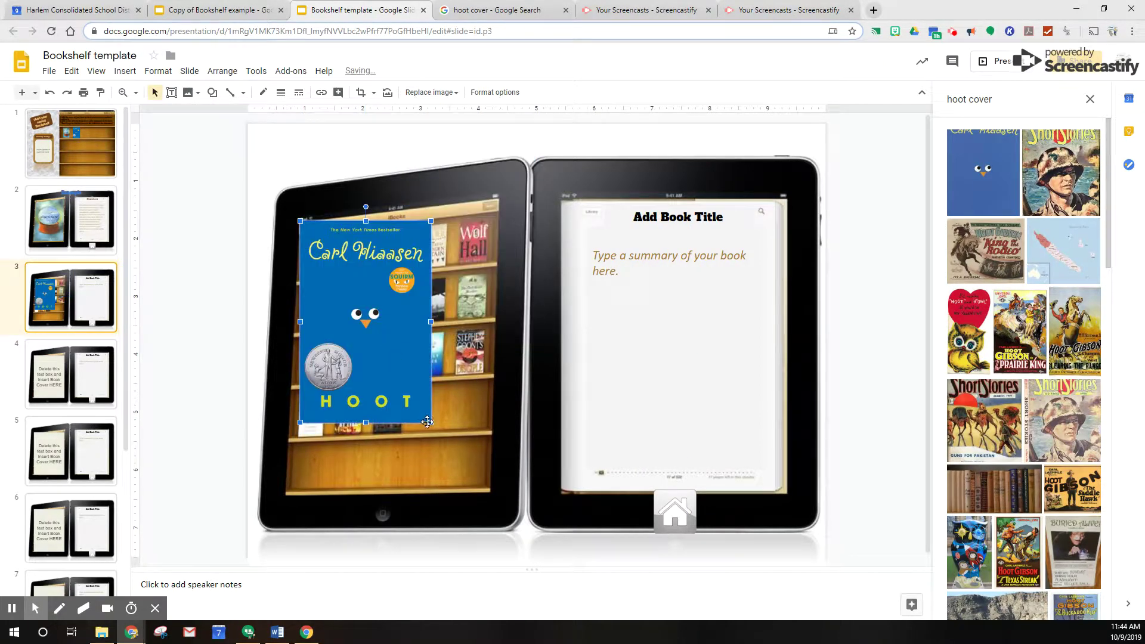
{"action": "left_click_drag", "start_coordinate": [431, 422], "coordinate": [490, 507]}
{"action": "left_click_drag", "start_coordinate": [435, 457], "coordinate": [432, 434]}
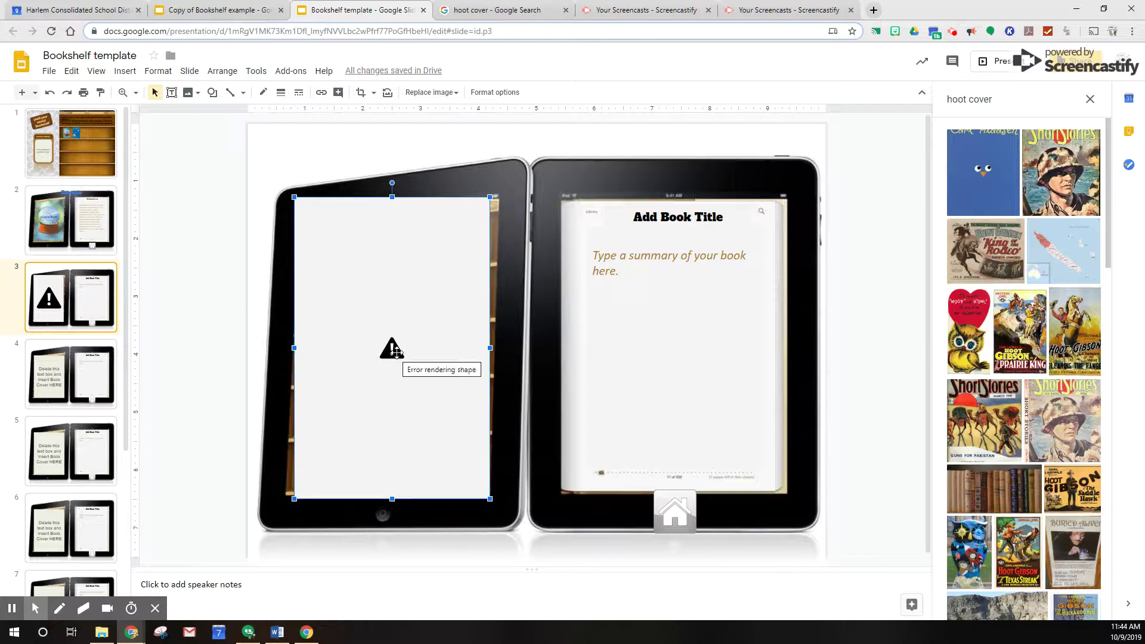
Swap the broken image for the first Hoot search result, placed on the left tablet screen.
{"action": "left_click", "coordinate": [50, 93]}
{"action": "left_click", "coordinate": [50, 93]}
{"action": "left_click", "coordinate": [50, 93]}
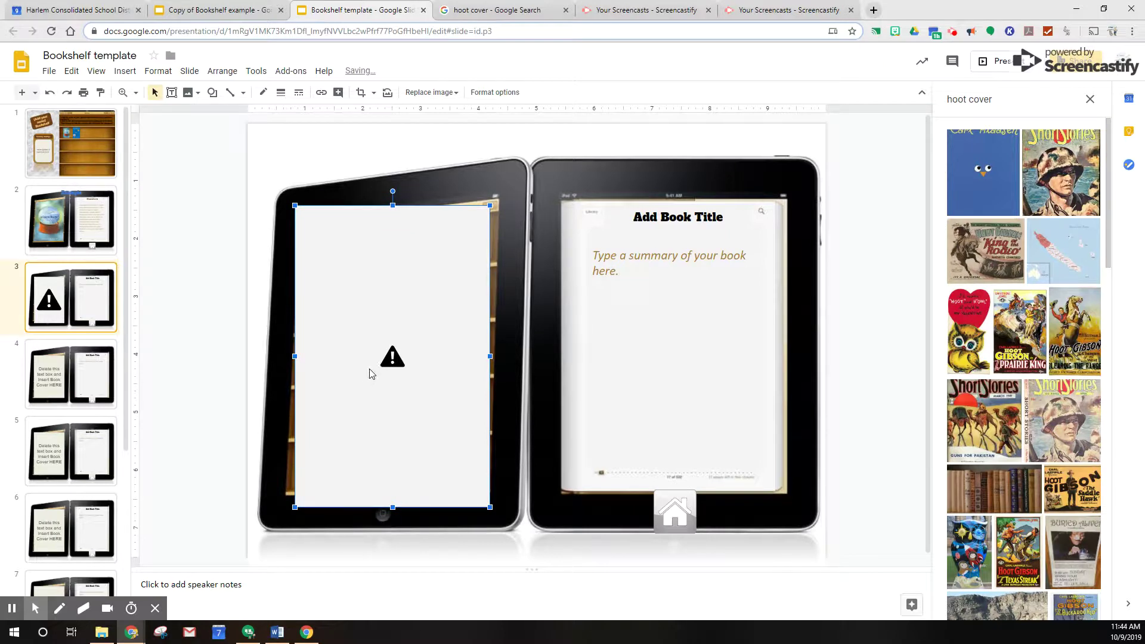
{"action": "key", "text": "Delete"}
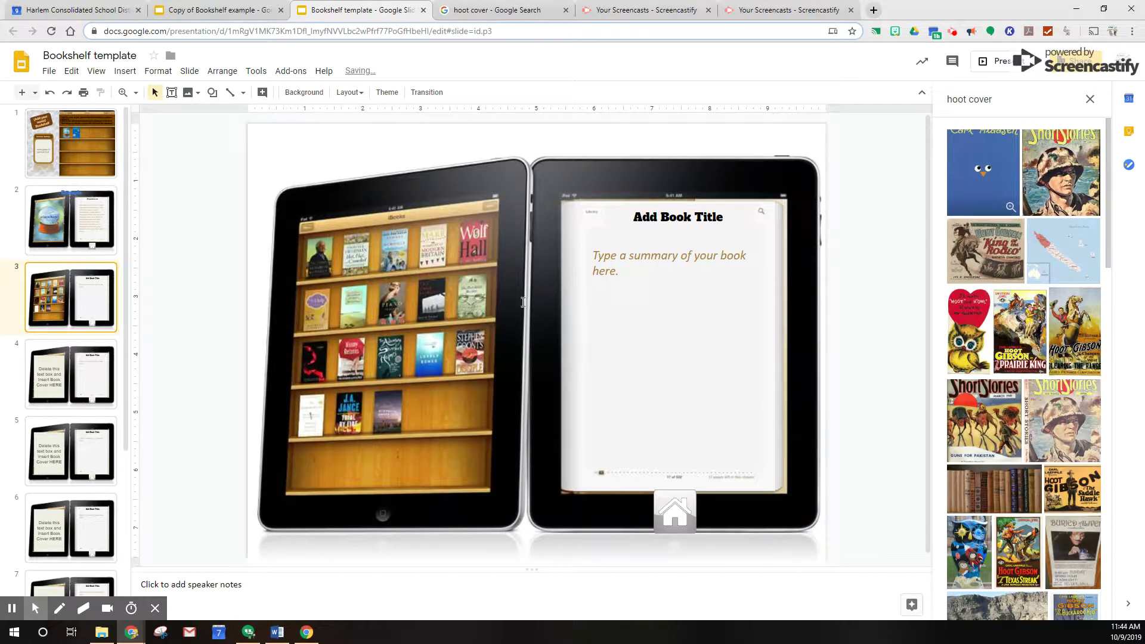
{"action": "left_click", "coordinate": [984, 184]}
{"action": "left_click", "coordinate": [1080, 606]}
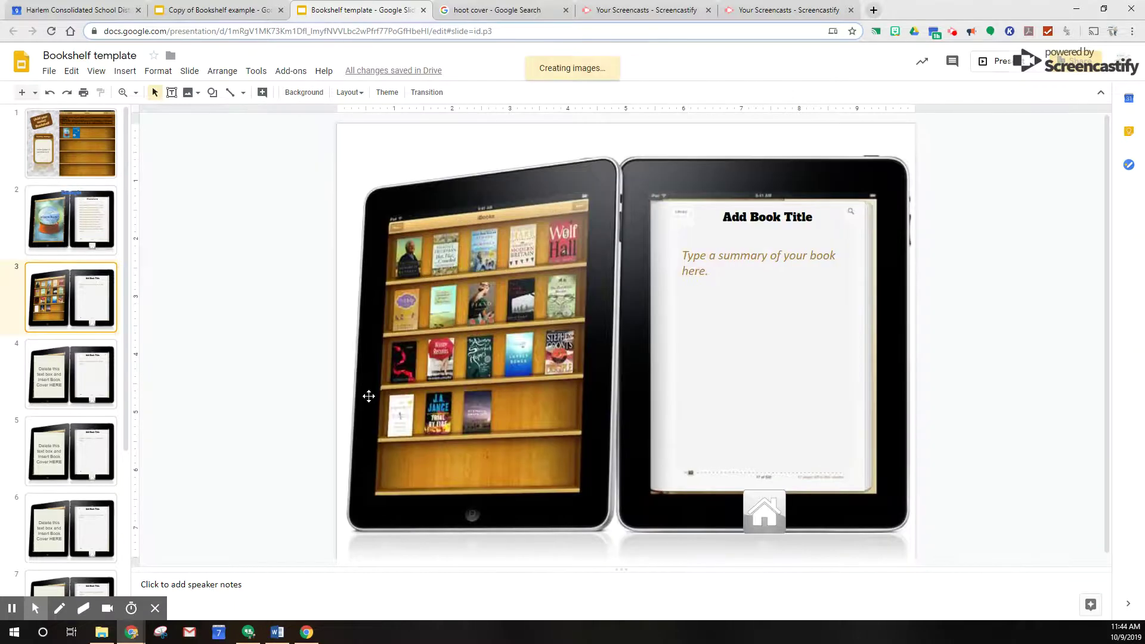
{"action": "left_click_drag", "start_coordinate": [506, 286], "coordinate": [455, 380]}
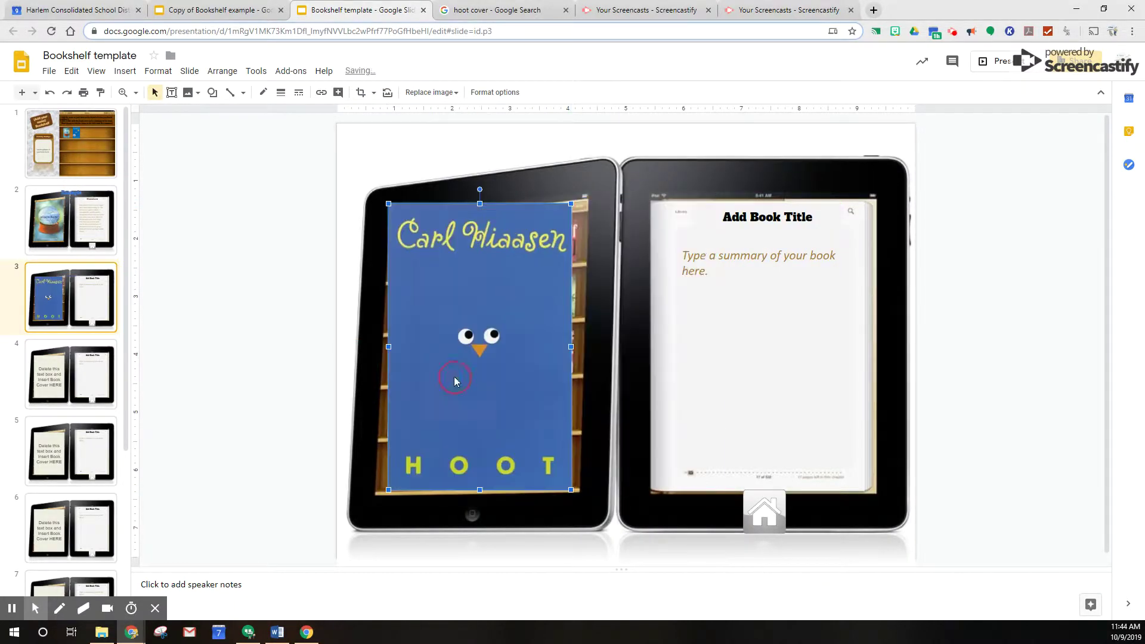
Replace the Add Book Title text on slide 3 with 'Hoot'.
{"action": "left_click", "coordinate": [790, 216]}
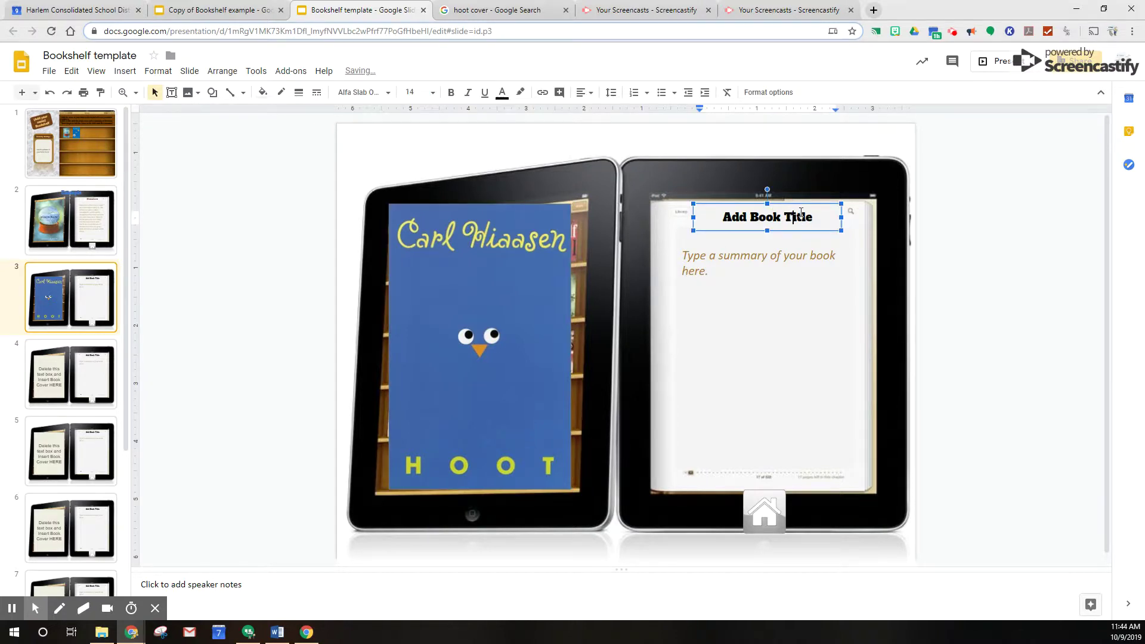
{"action": "triple_click", "coordinate": [818, 220]}
{"action": "type", "text": "Hoot"}
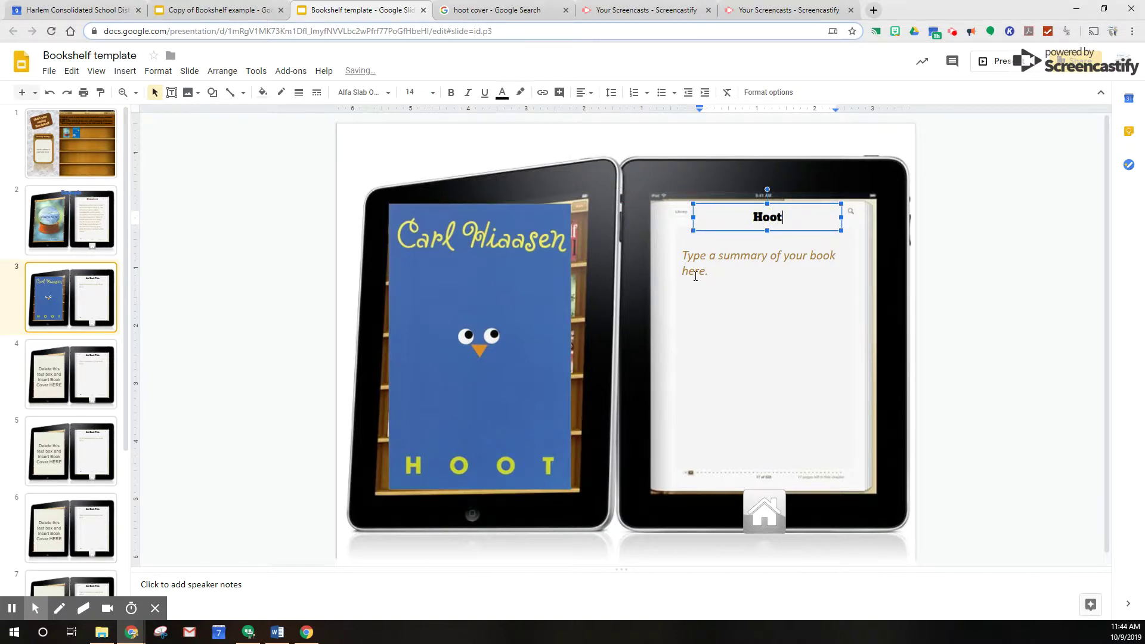
Replace the summary placeholder with a short summary of Hoot's Florida story.
{"action": "left_click", "coordinate": [696, 276]}
{"action": "left_click_drag", "start_coordinate": [715, 274], "coordinate": [677, 255]}
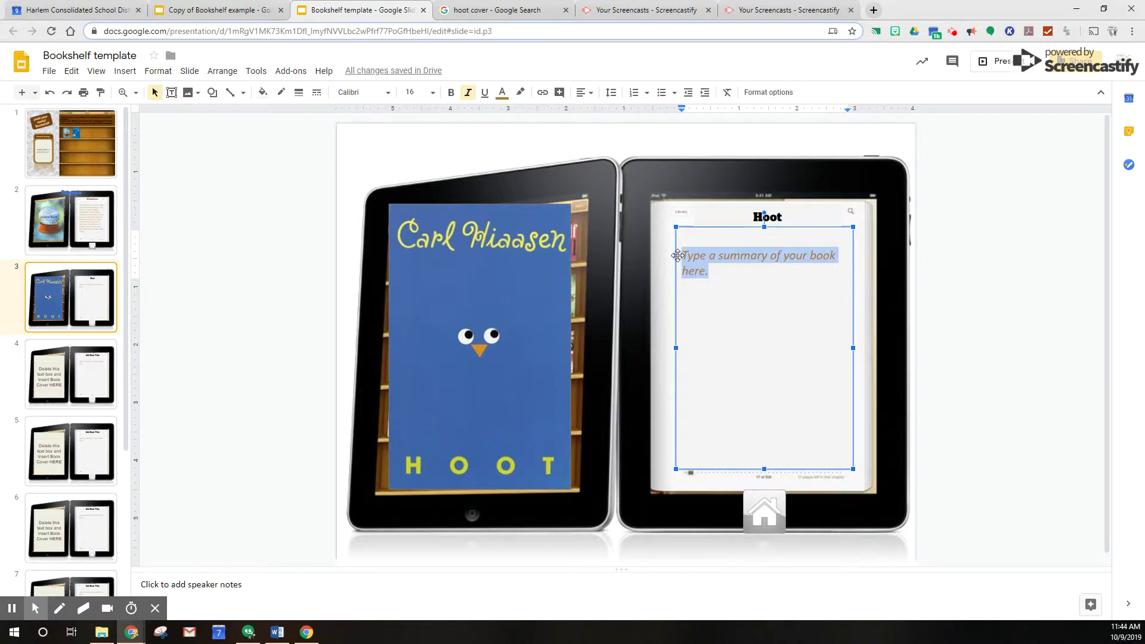
{"action": "type", "text": "This book is about a boy"}
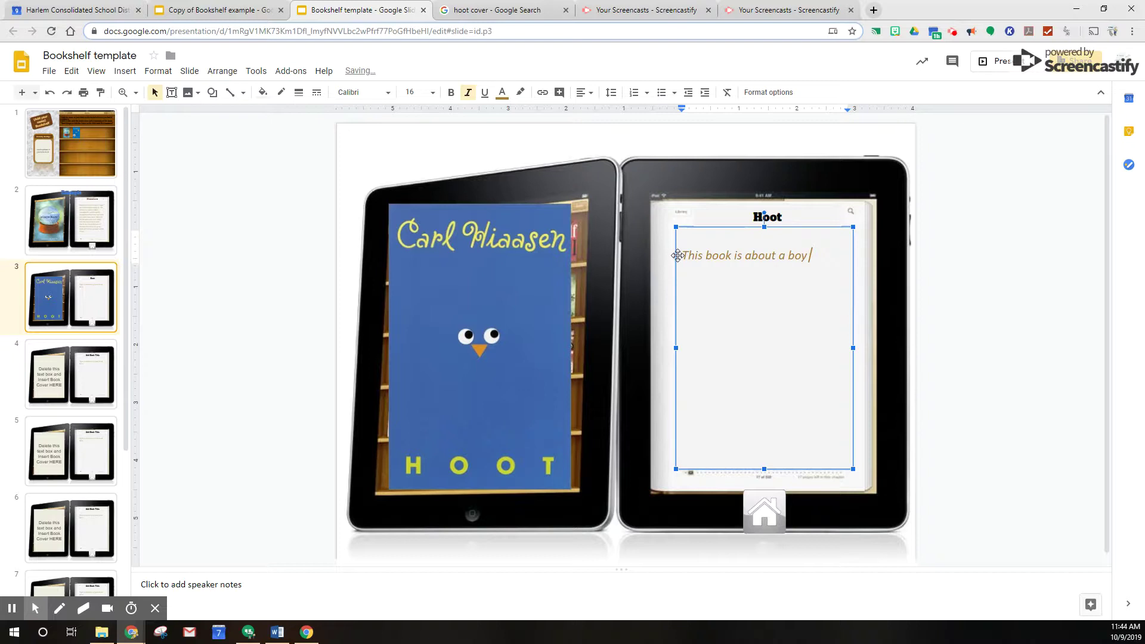
{"action": "type", "text": " he meets a boy in Florid"}
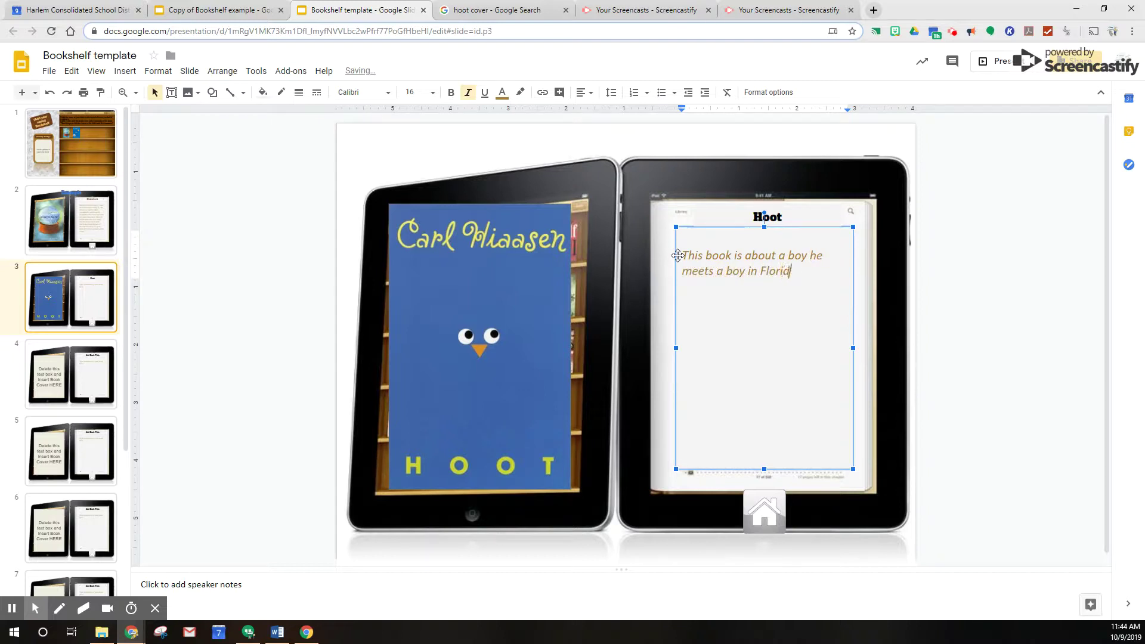
{"action": "type", "text": "a who is running with no shoes....."}
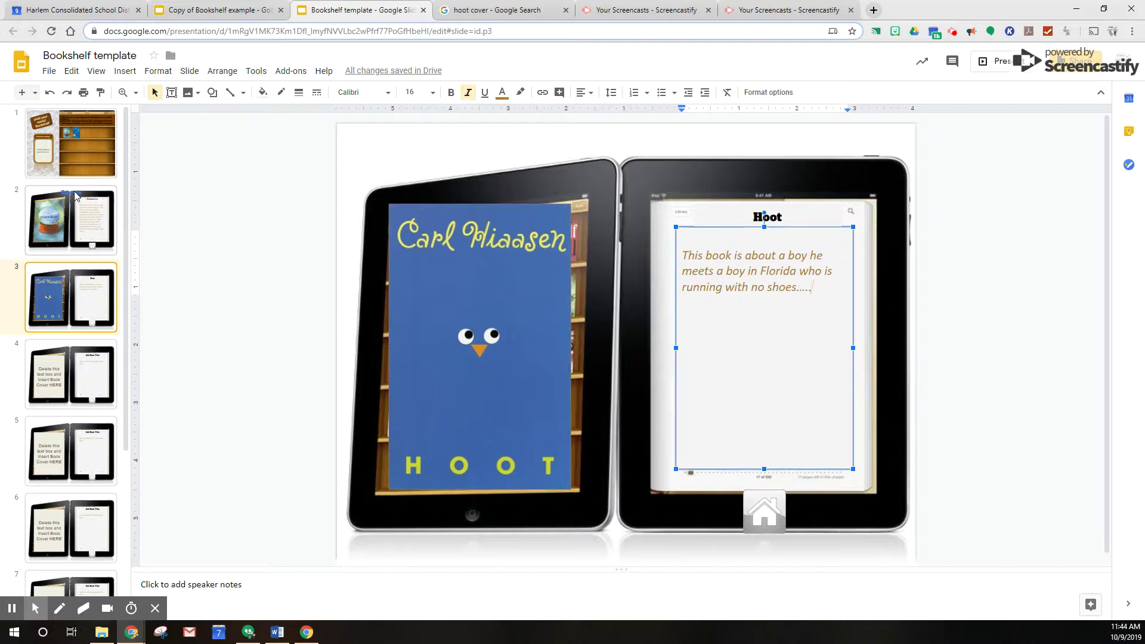
{"action": "left_click", "coordinate": [85, 155]}
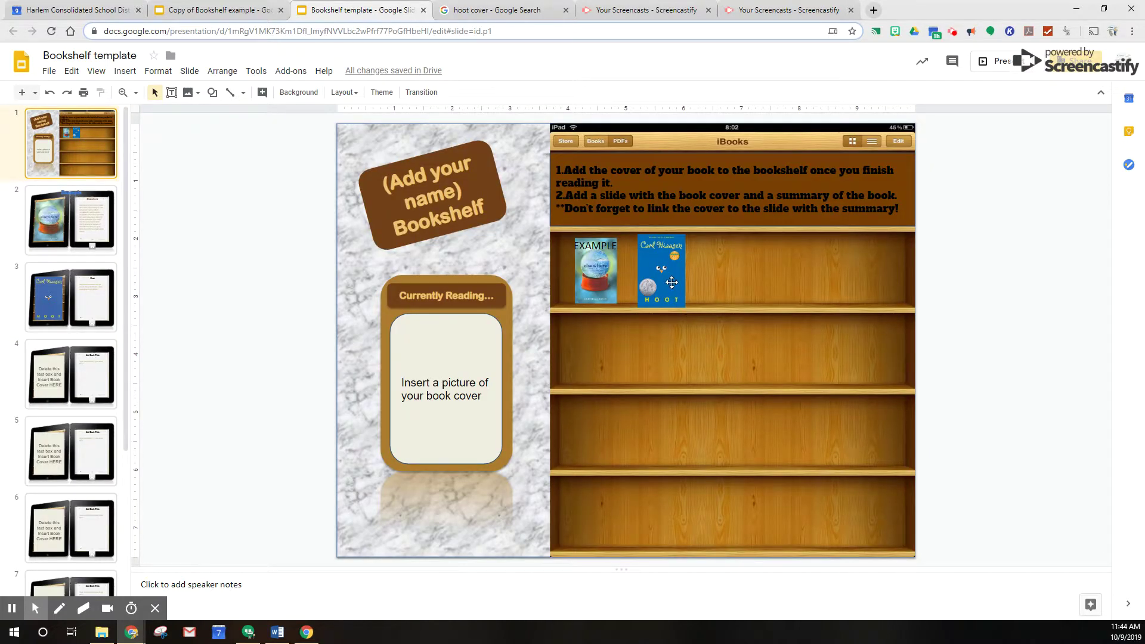
{"action": "left_click", "coordinate": [672, 282]}
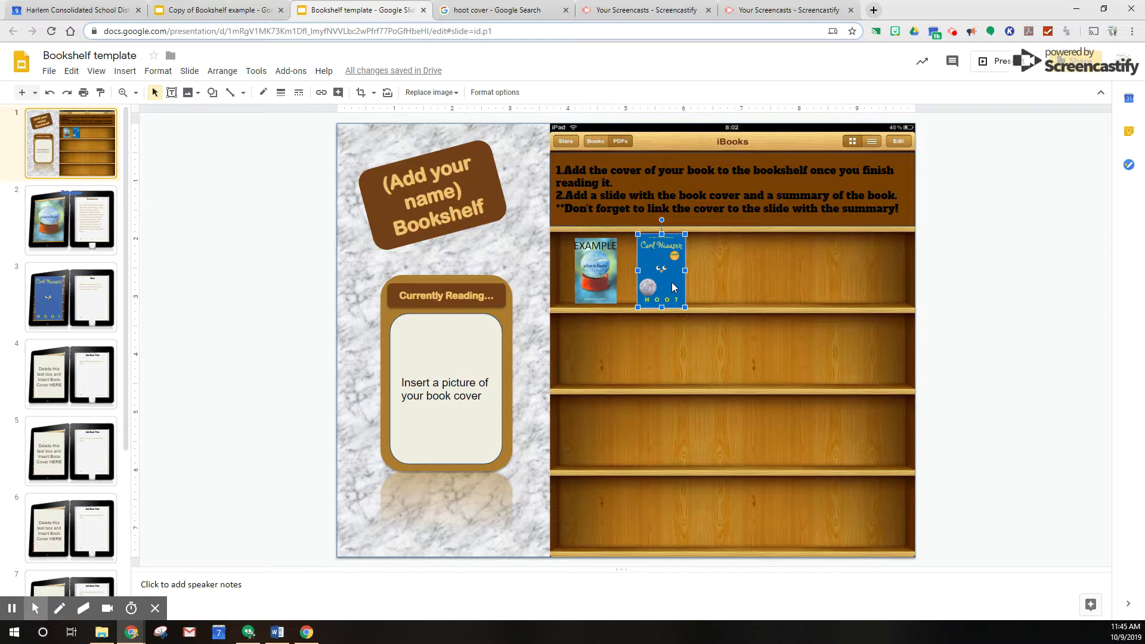
{"action": "key", "text": "ctrl+k"}
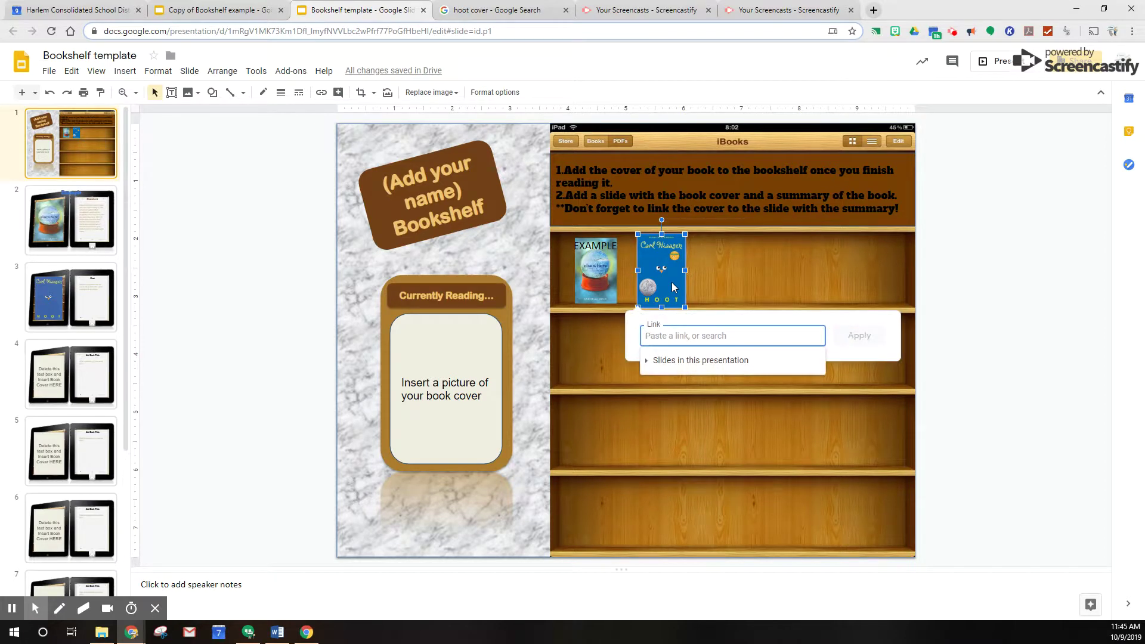
{"action": "key", "text": "Escape"}
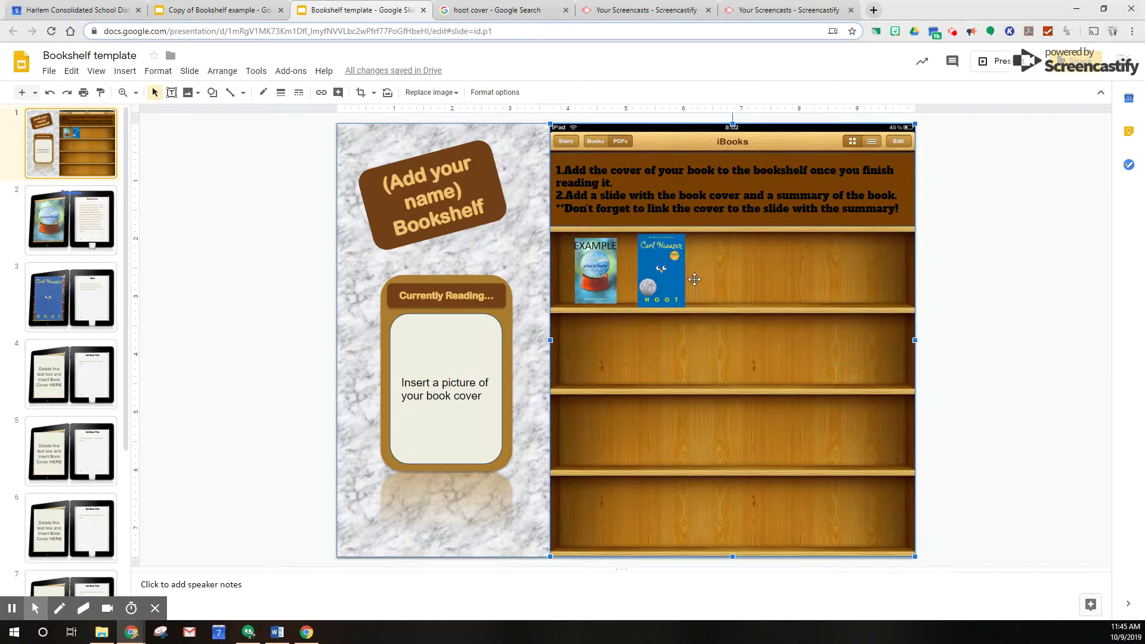
{"action": "left_click", "coordinate": [323, 95]}
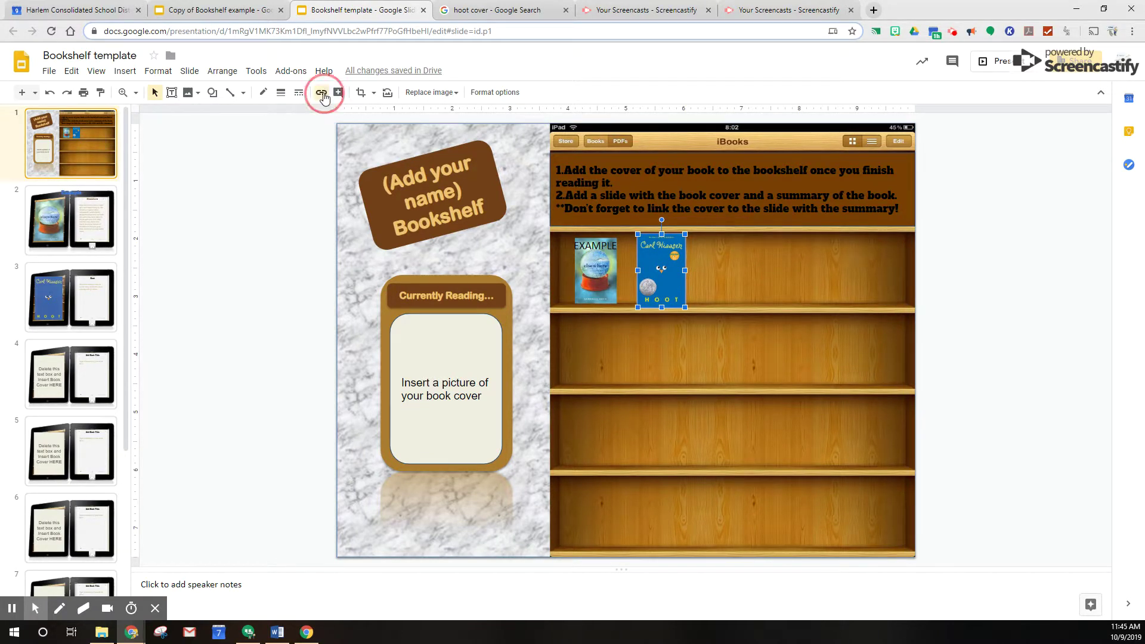
{"action": "right_click", "coordinate": [658, 273]}
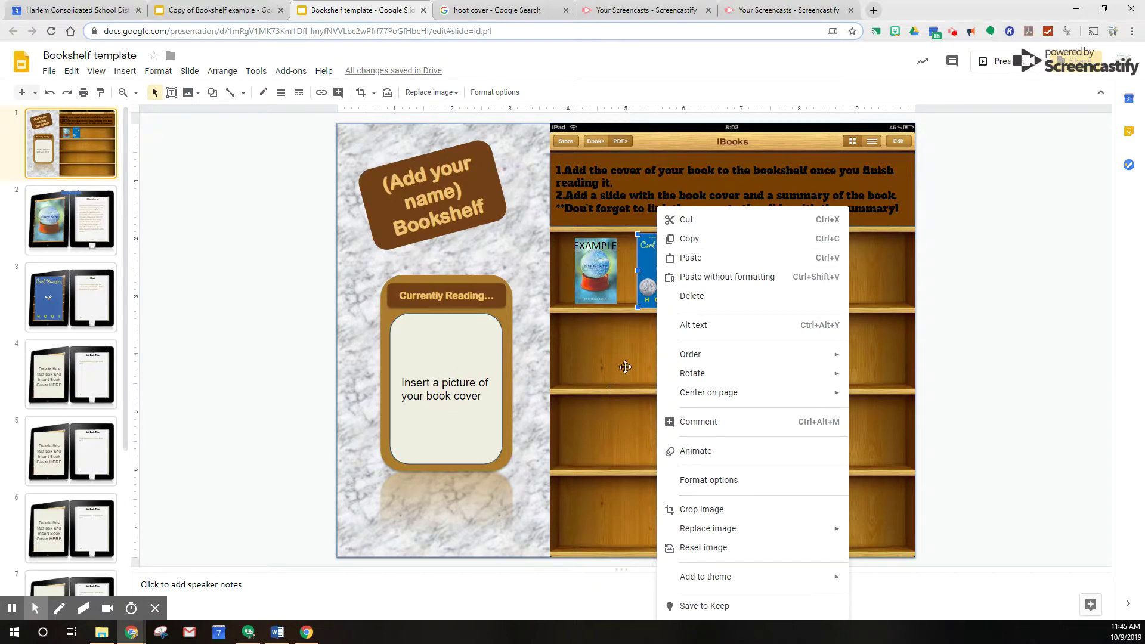
{"action": "left_click", "coordinate": [627, 362]}
Link the bookshelf's Hoot cover to 'Slide 3: Hoot' in this presentation.
{"action": "left_click", "coordinate": [671, 268]}
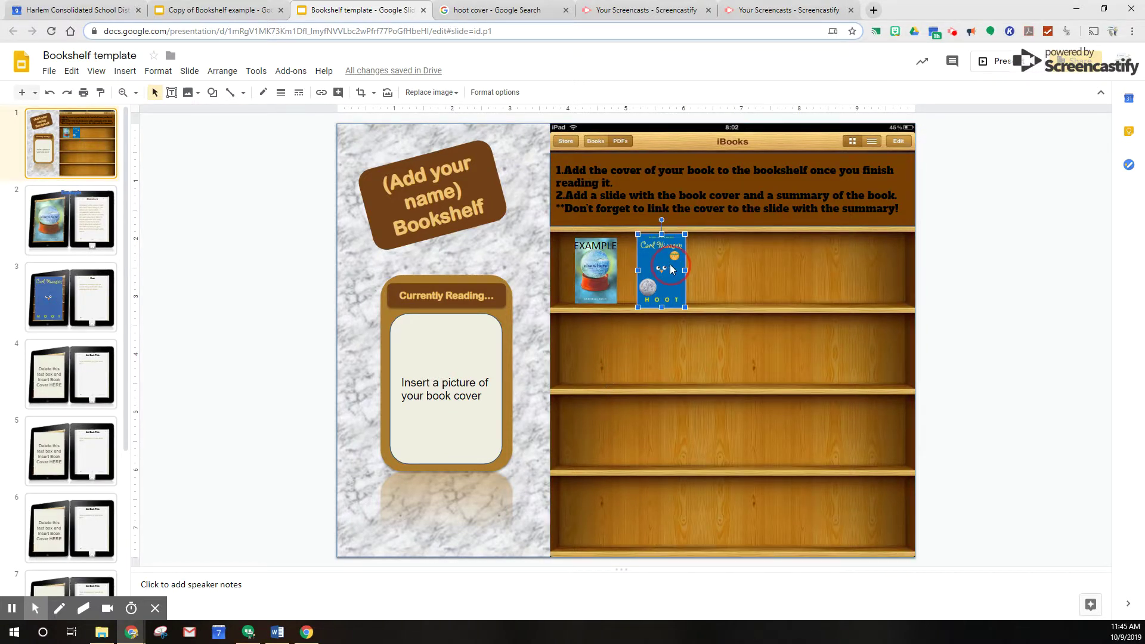
{"action": "key", "text": "ctrl+k"}
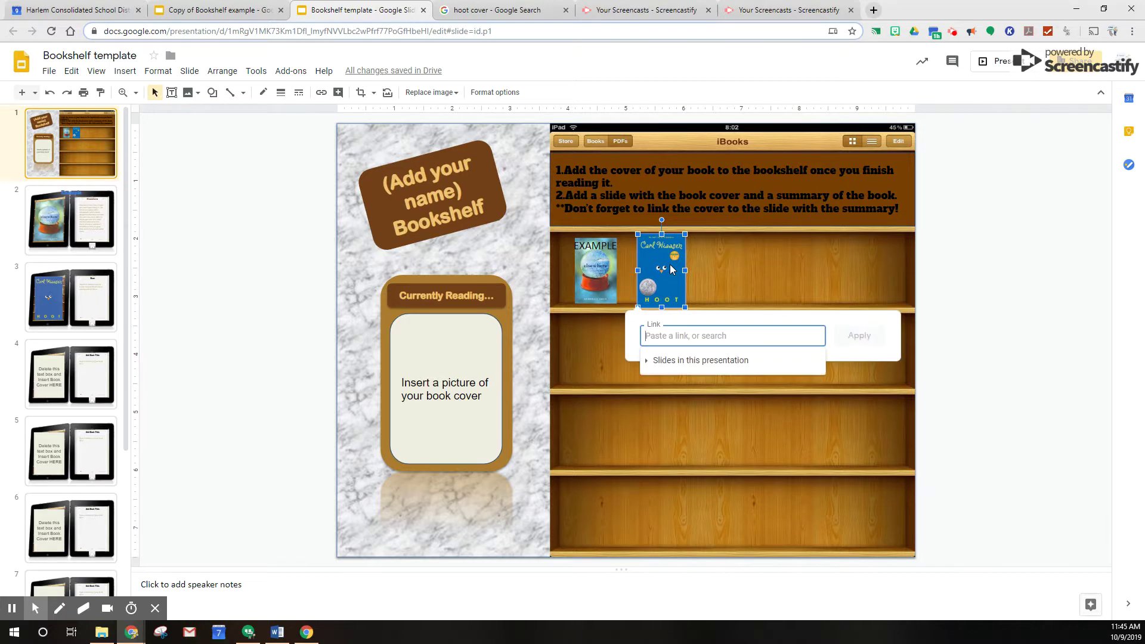
{"action": "left_click", "coordinate": [670, 365]}
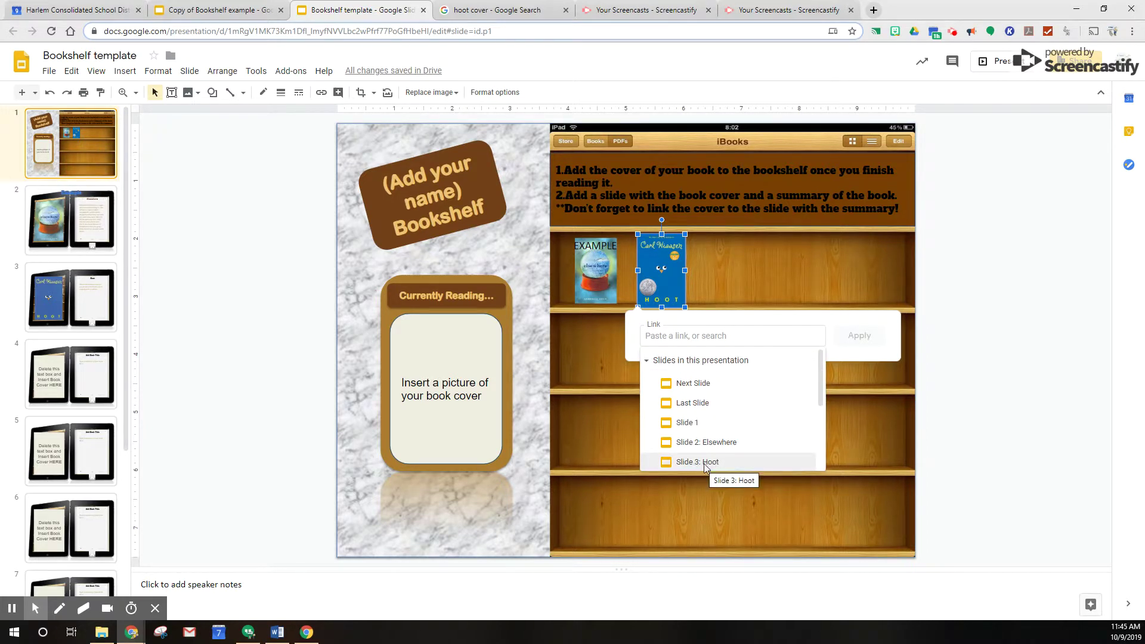
{"action": "scroll", "coordinate": [722, 471], "scroll_direction": "down", "scroll_amount": 1}
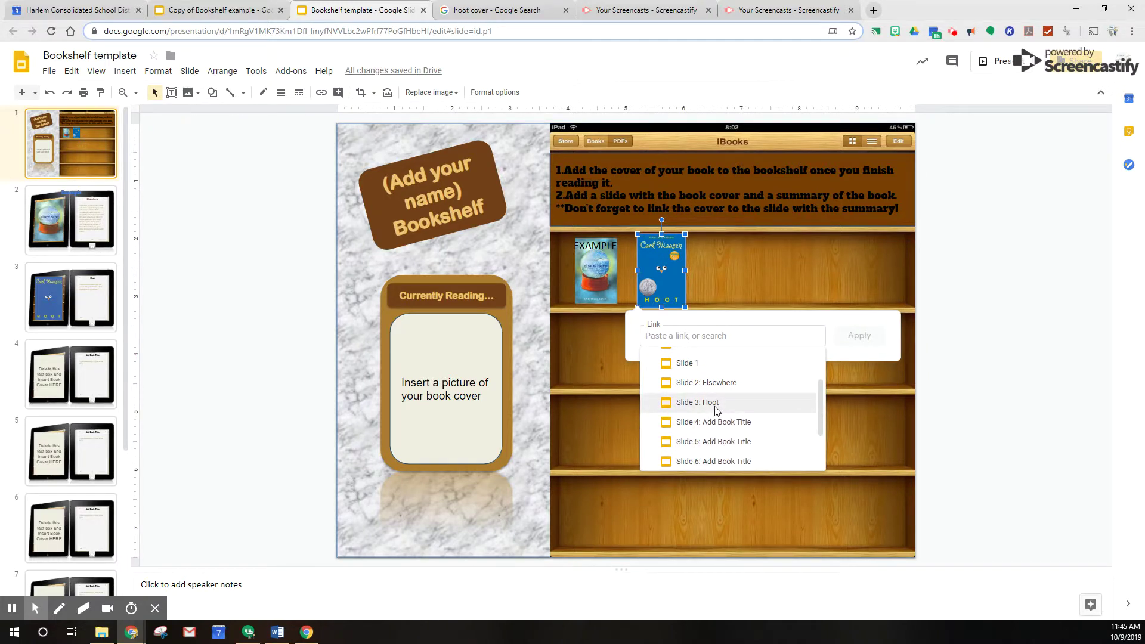
{"action": "left_click", "coordinate": [694, 403]}
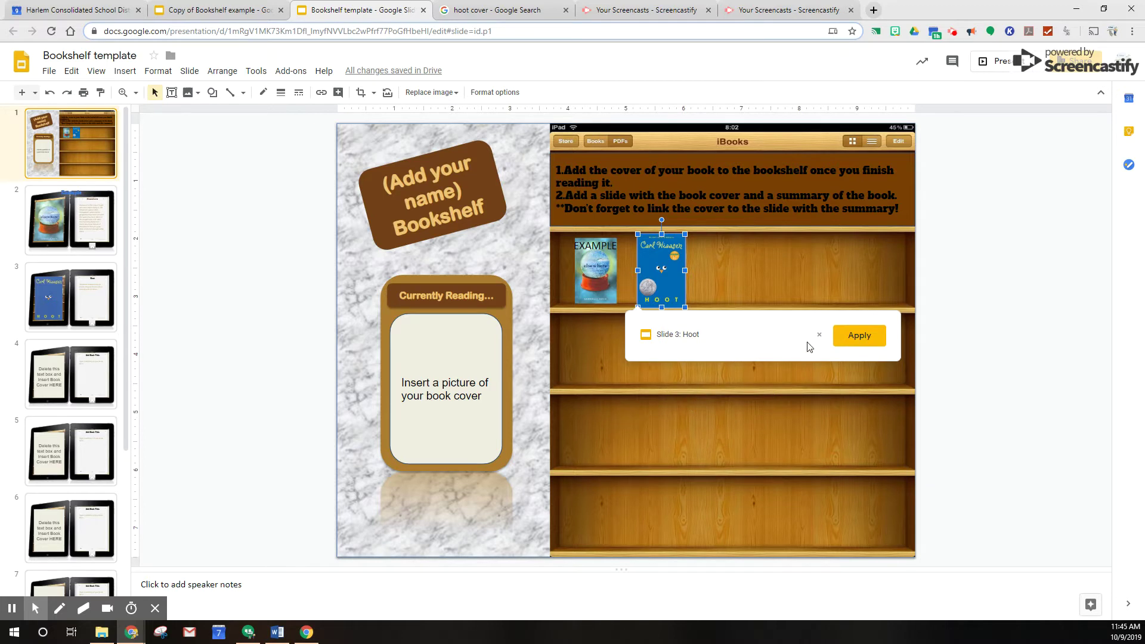
{"action": "left_click", "coordinate": [867, 340]}
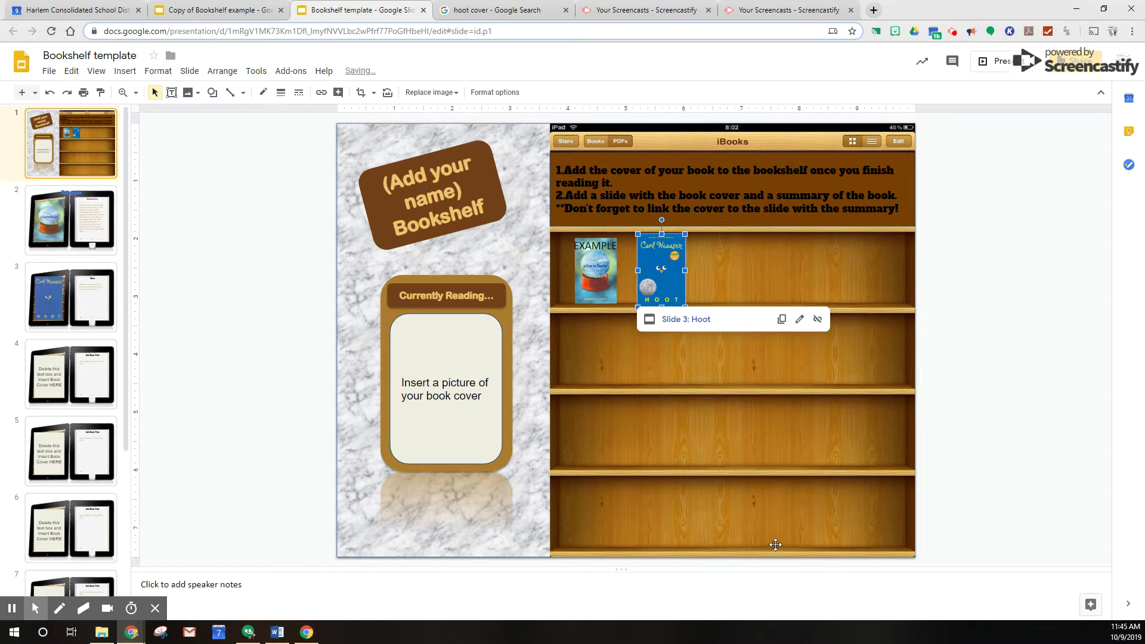
{"action": "left_click", "coordinate": [776, 545]}
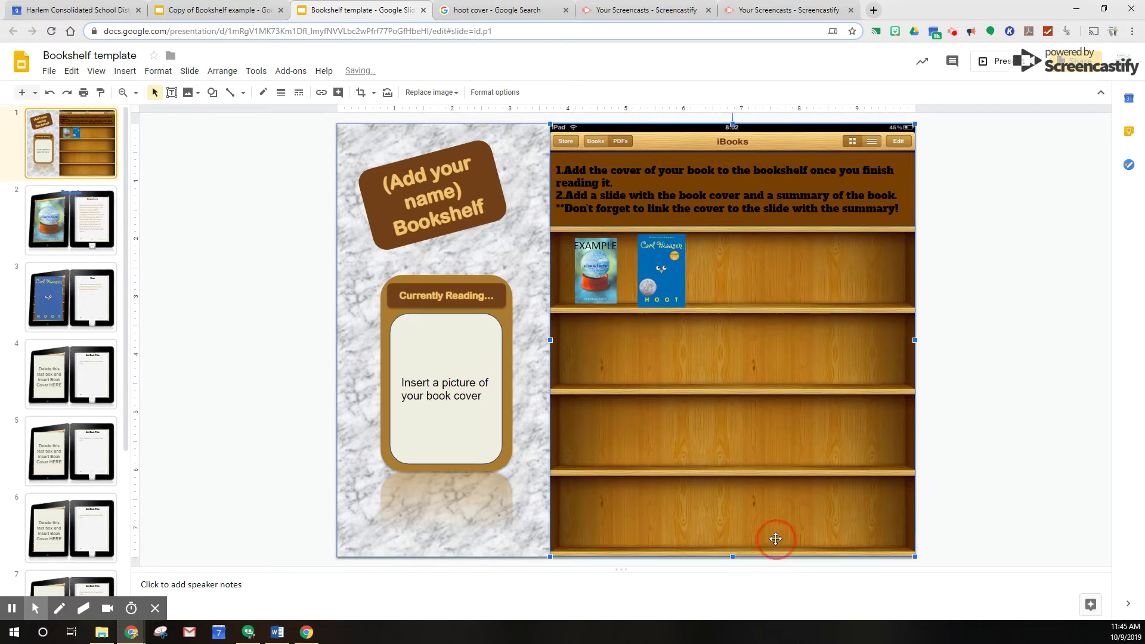
{"action": "left_click", "coordinate": [985, 70]}
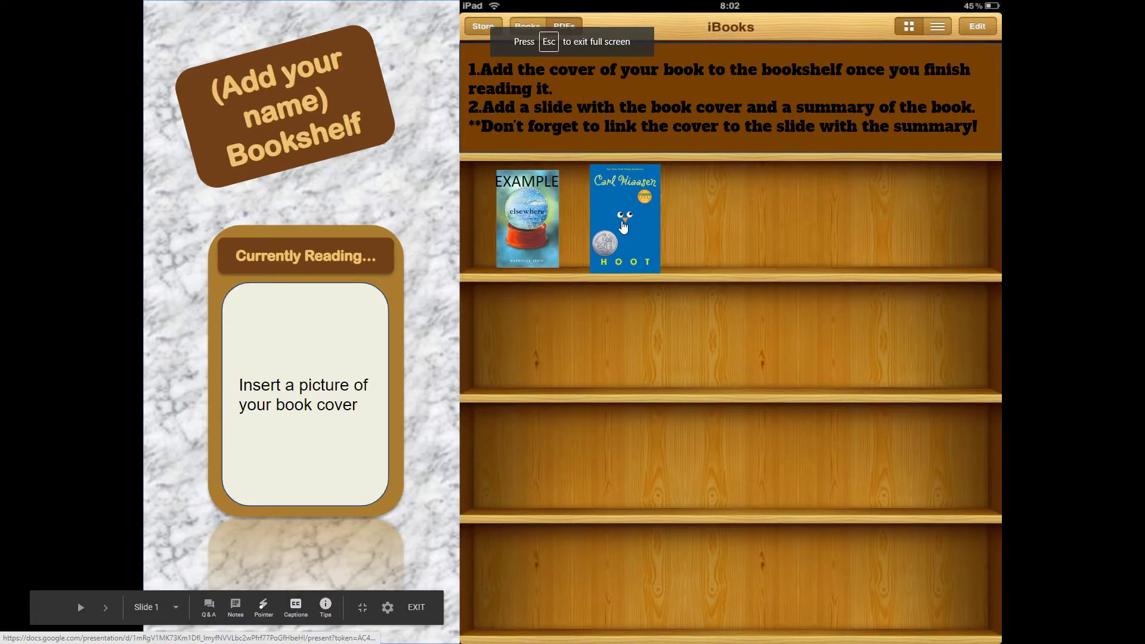
{"action": "left_click", "coordinate": [623, 227]}
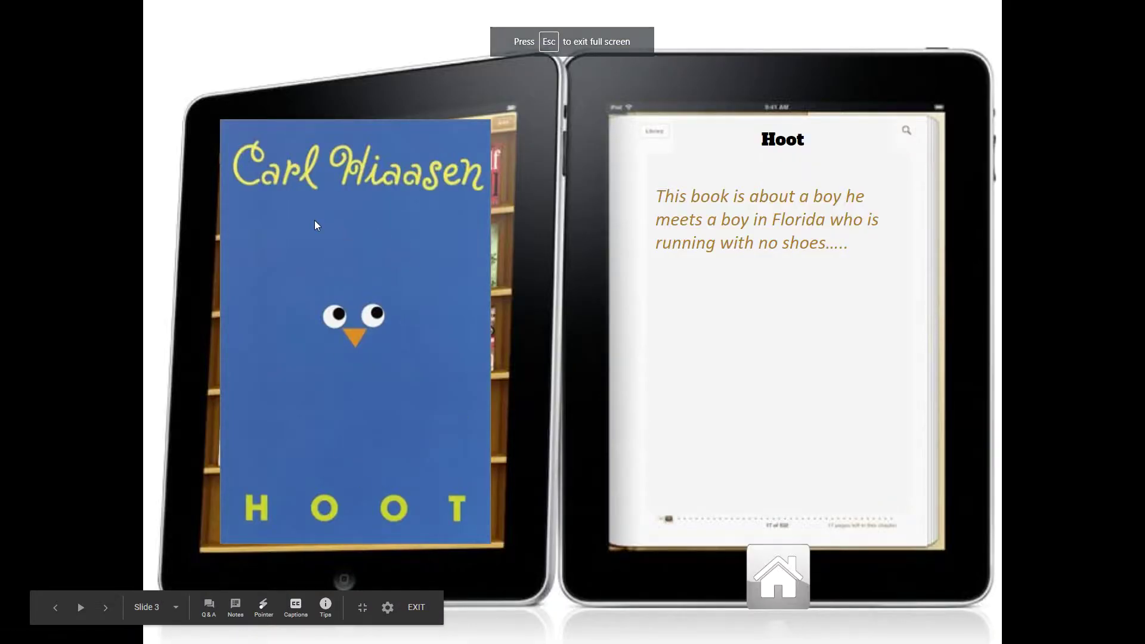
{"action": "left_click", "coordinate": [778, 590]}
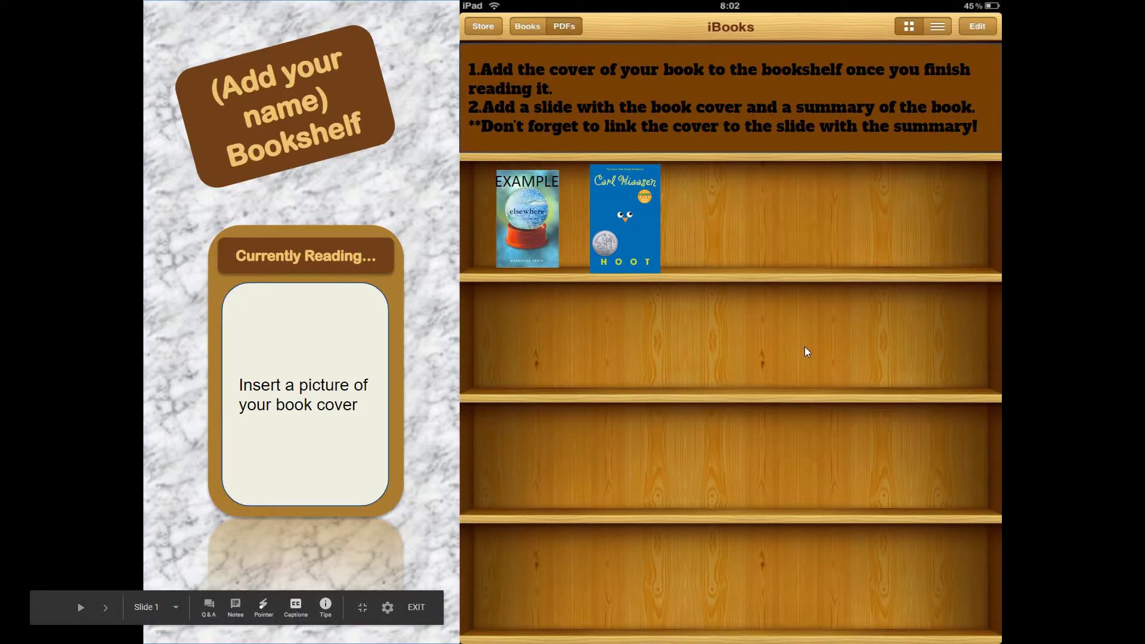
{"action": "key", "text": "Escape"}
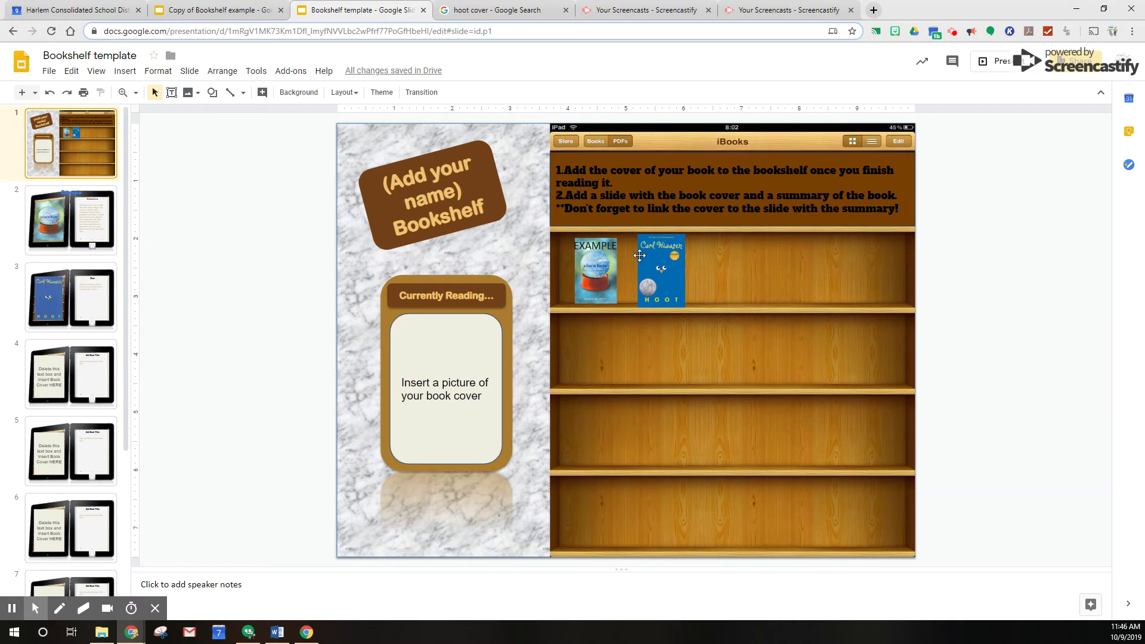
{"action": "left_click", "coordinate": [640, 255]}
{"action": "left_click", "coordinate": [98, 291]}
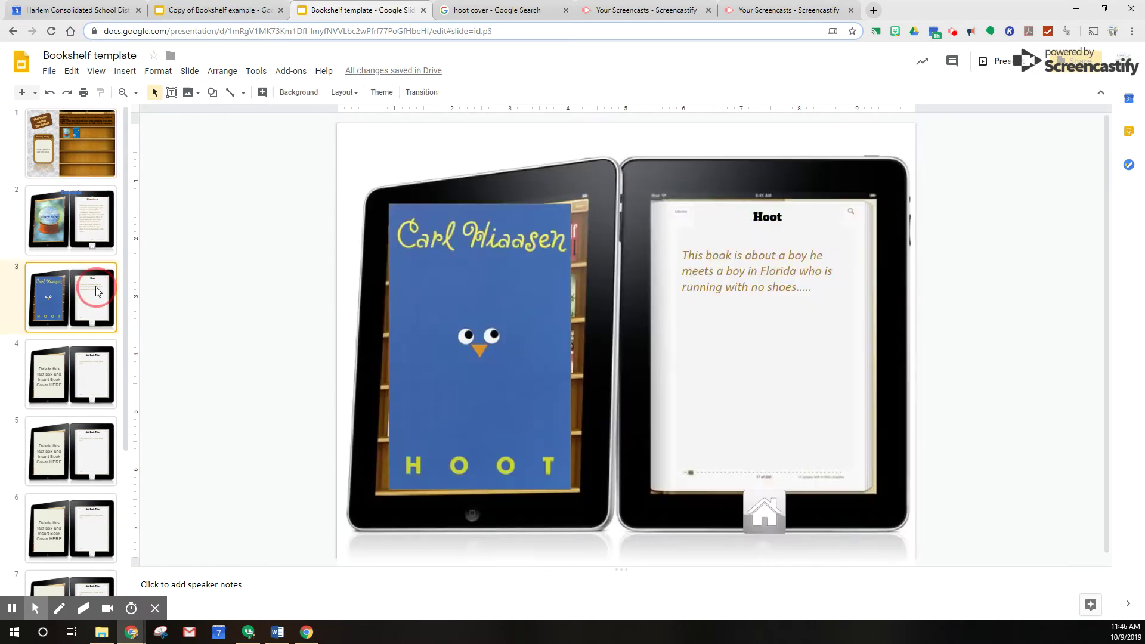
{"action": "left_click", "coordinate": [484, 344]}
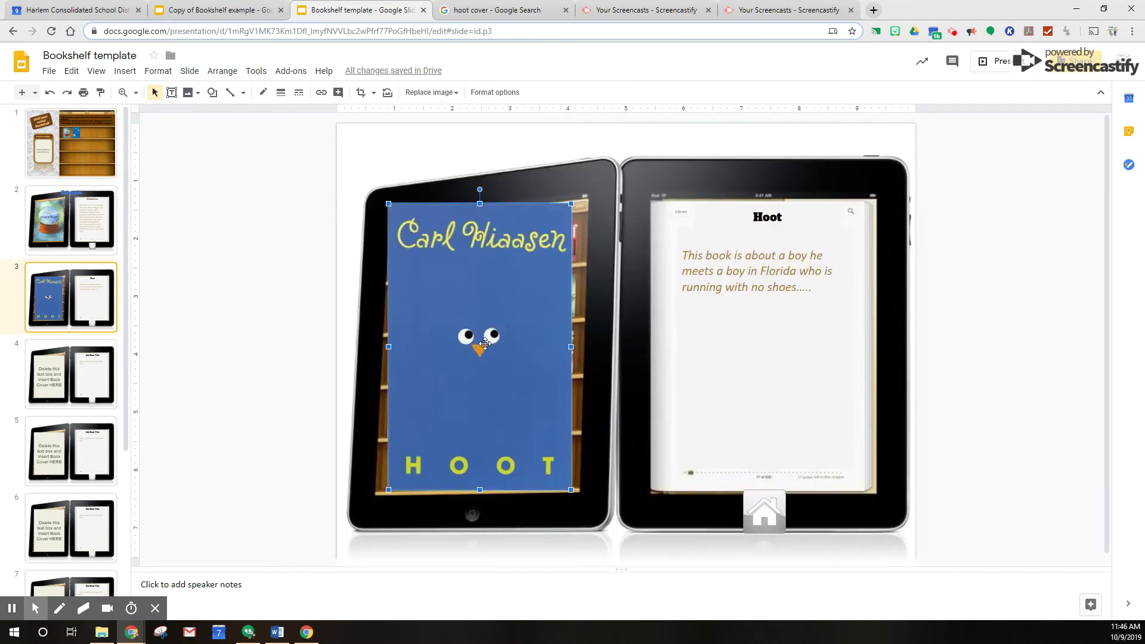
{"action": "left_click", "coordinate": [765, 219]}
{"action": "left_click", "coordinate": [758, 275]}
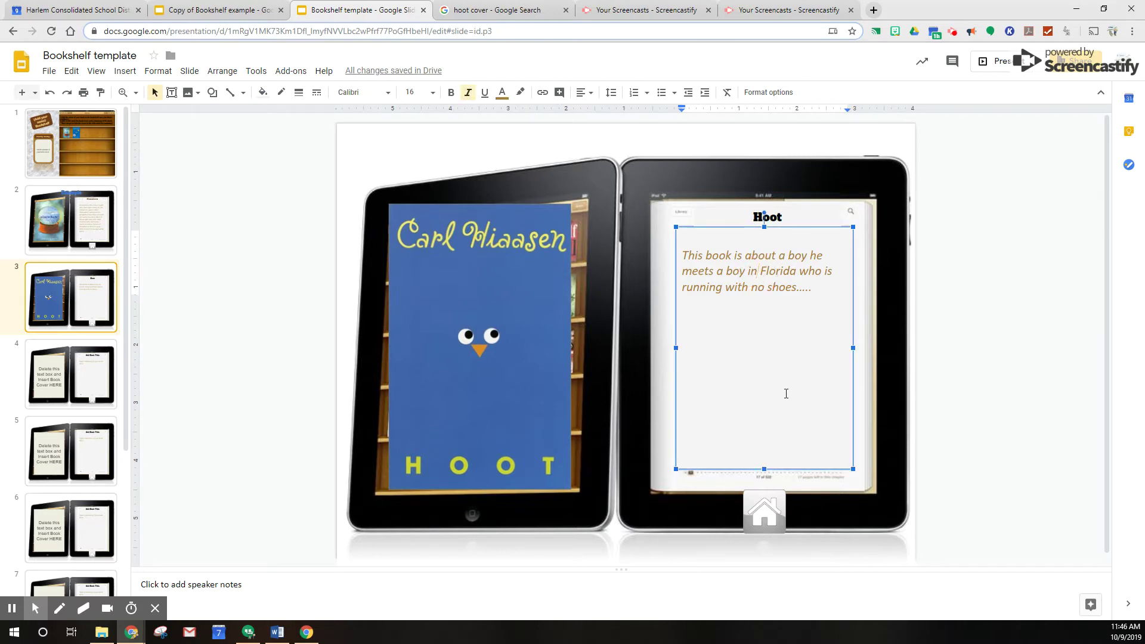
{"action": "left_click", "coordinate": [70, 158]}
{"action": "left_click", "coordinate": [658, 288]}
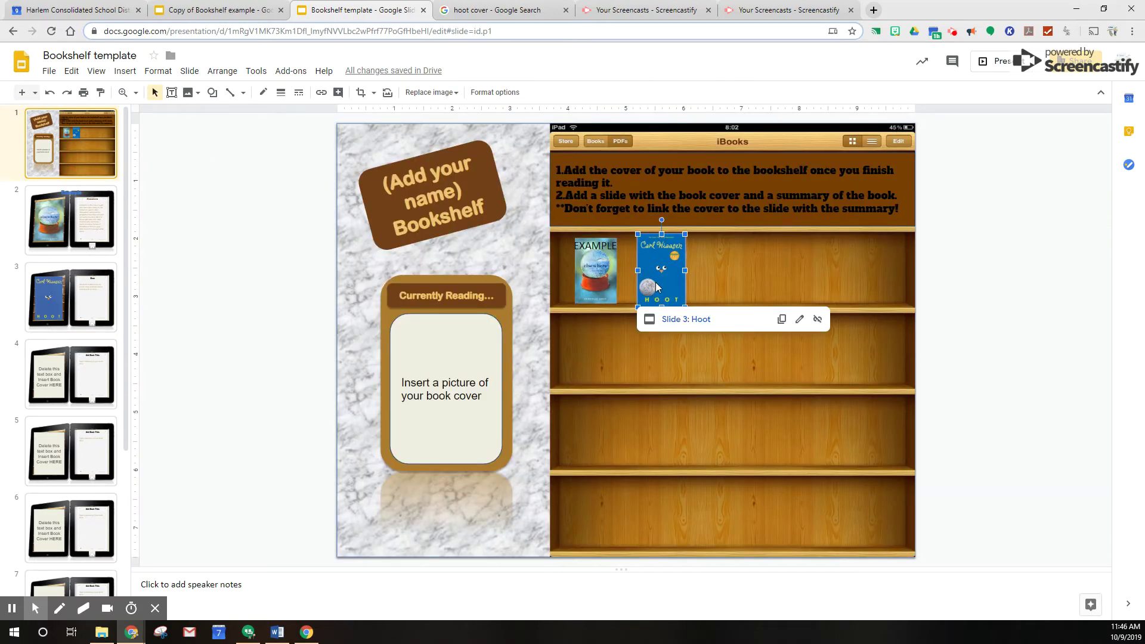